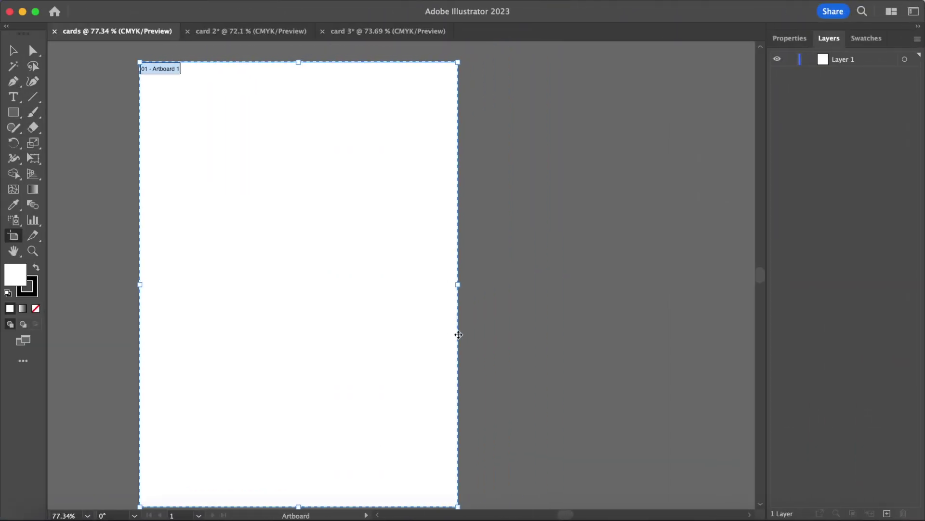
- Duplicate the artboard beside the first and pencil four unfilled doodled hearts
{"action": "left_click_drag", "start_coordinate": [354, 342], "coordinate": [684, 343]}
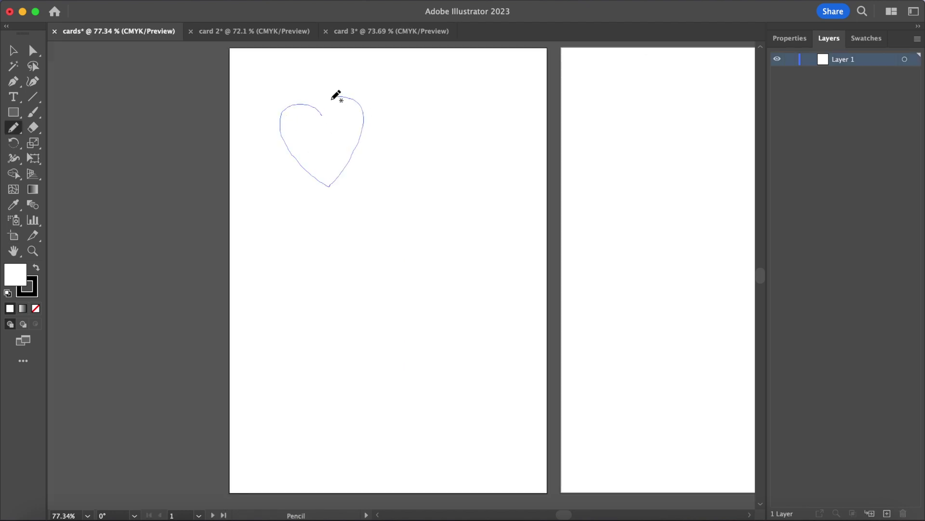
{"action": "left_click_drag", "start_coordinate": [336, 96], "coordinate": [321, 114]}
{"action": "key", "text": "slash"}
{"action": "left_click_drag", "start_coordinate": [441, 144], "coordinate": [439, 143]}
{"action": "left_click_drag", "start_coordinate": [348, 245], "coordinate": [353, 310]}
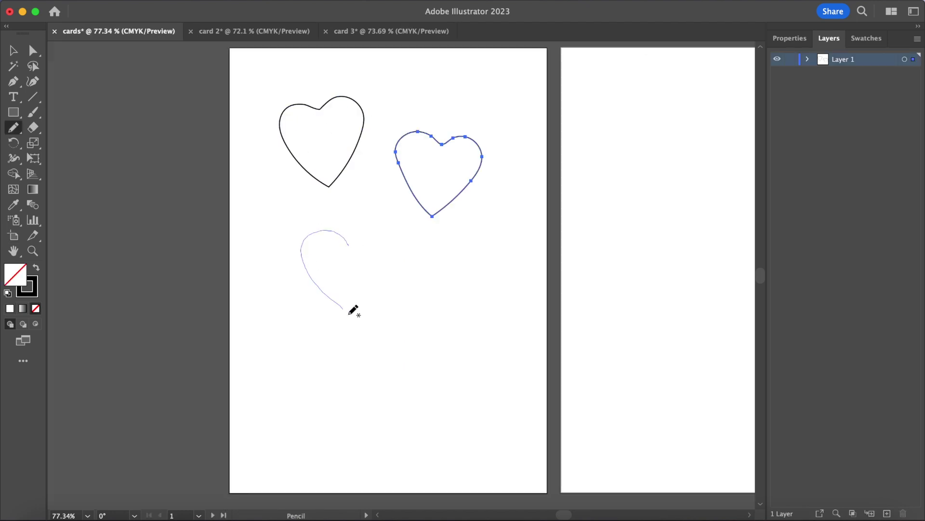
{"action": "left_click_drag", "start_coordinate": [358, 235], "coordinate": [348, 242]}
{"action": "left_click_drag", "start_coordinate": [457, 303], "coordinate": [421, 322]}
{"action": "left_click_drag", "start_coordinate": [470, 289], "coordinate": [457, 303]}
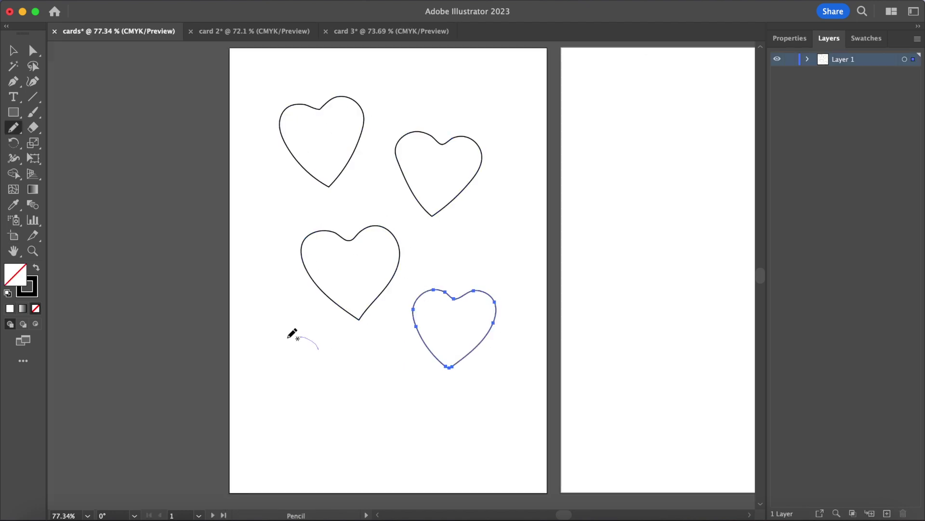
- Shift the hearts upward into place and draw another small heart at the bottom
{"action": "mouse_move", "coordinate": [289, 331]}
{"action": "left_mouse_down"}
{"action": "mouse_move", "coordinate": [334, 415]}
{"action": "mouse_move", "coordinate": [331, 320]}
{"action": "left_mouse_up"}
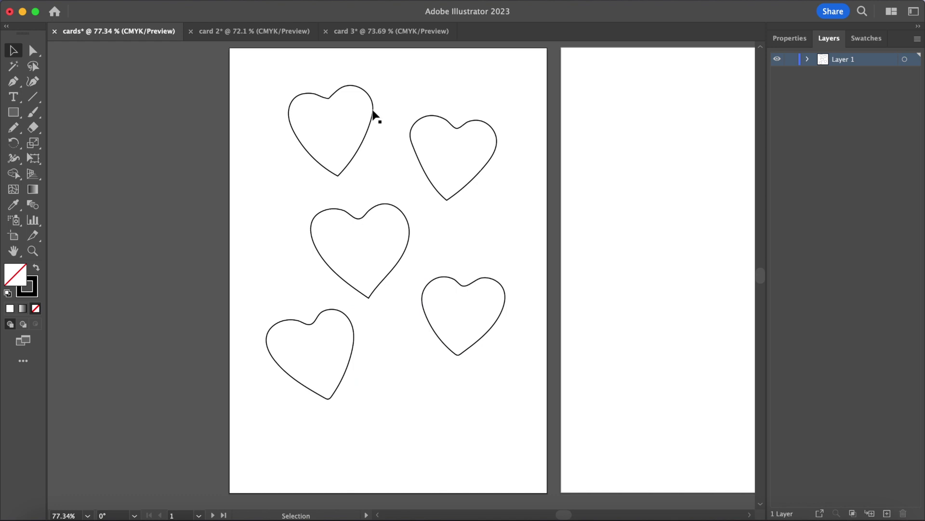
{"action": "left_click", "coordinate": [371, 118]}
{"action": "left_click_drag", "start_coordinate": [380, 218], "coordinate": [383, 203]}
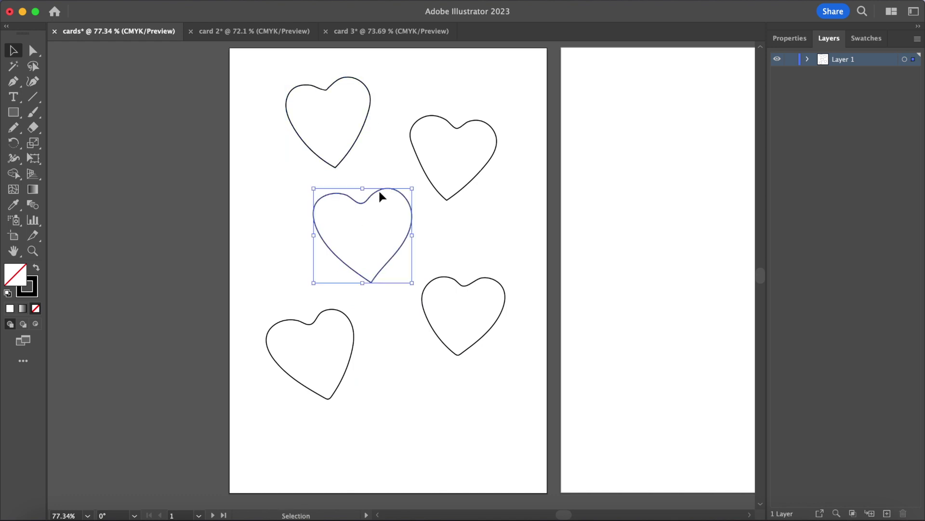
{"action": "left_click_drag", "start_coordinate": [323, 316], "coordinate": [320, 297]}
{"action": "left_click_drag", "start_coordinate": [457, 287], "coordinate": [457, 269]}
{"action": "key", "text": "n"}
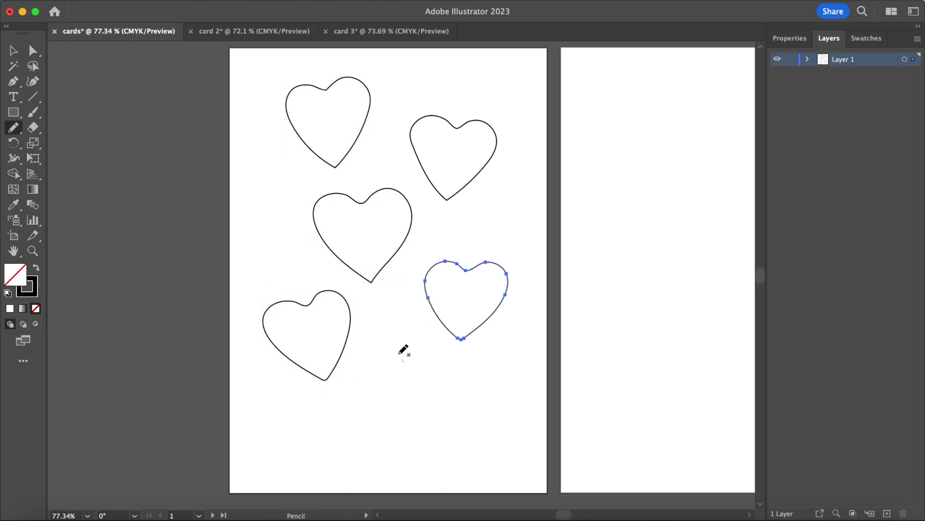
{"action": "left_click_drag", "start_coordinate": [405, 352], "coordinate": [419, 351]}
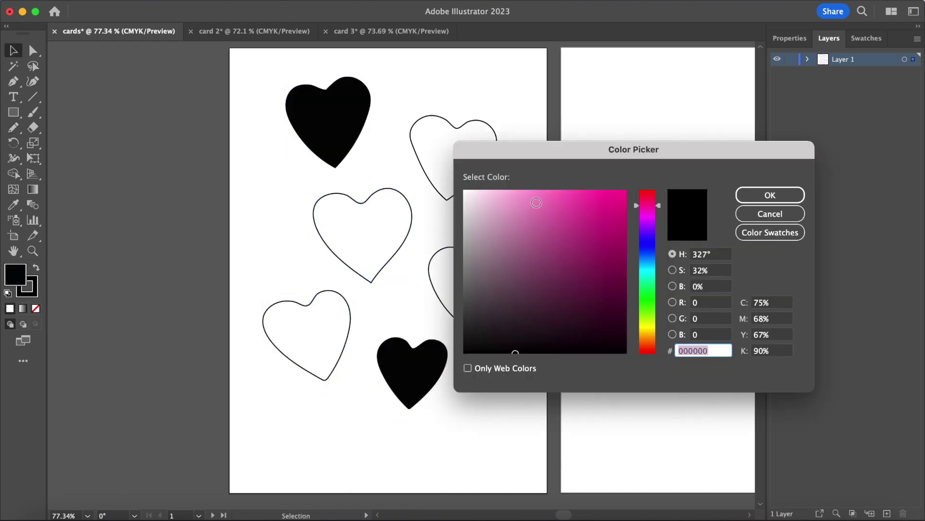
- Fill one heart light pink and give three outline hearts the fill #E8526B
{"action": "left_click_drag", "start_coordinate": [537, 202], "coordinate": [502, 188]}
{"action": "left_click", "coordinate": [770, 194]}
{"action": "left_click", "coordinate": [496, 145]}
{"action": "left_click", "coordinate": [351, 332], "text": "shift"}
{"action": "left_click", "coordinate": [316, 231], "text": "shift"}
{"action": "double_click", "coordinate": [12, 269]}
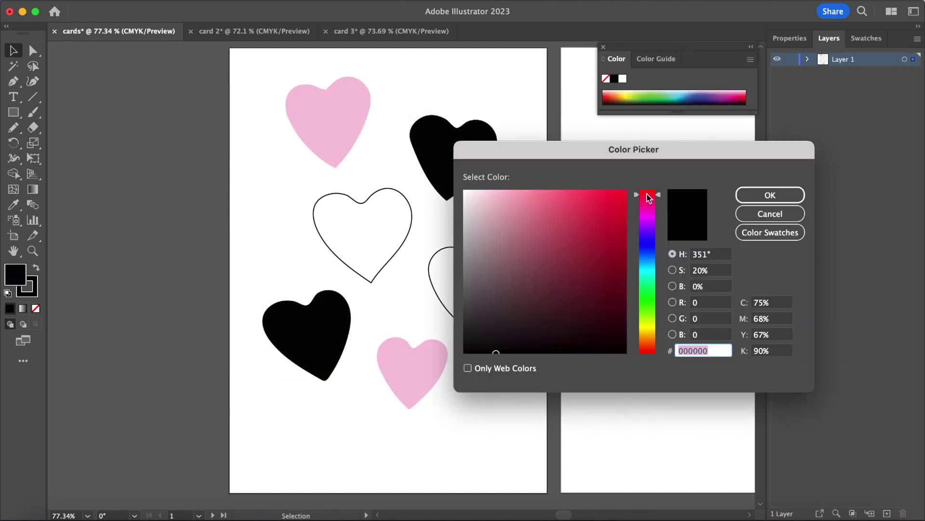
{"action": "type", "text": "E8526B"}
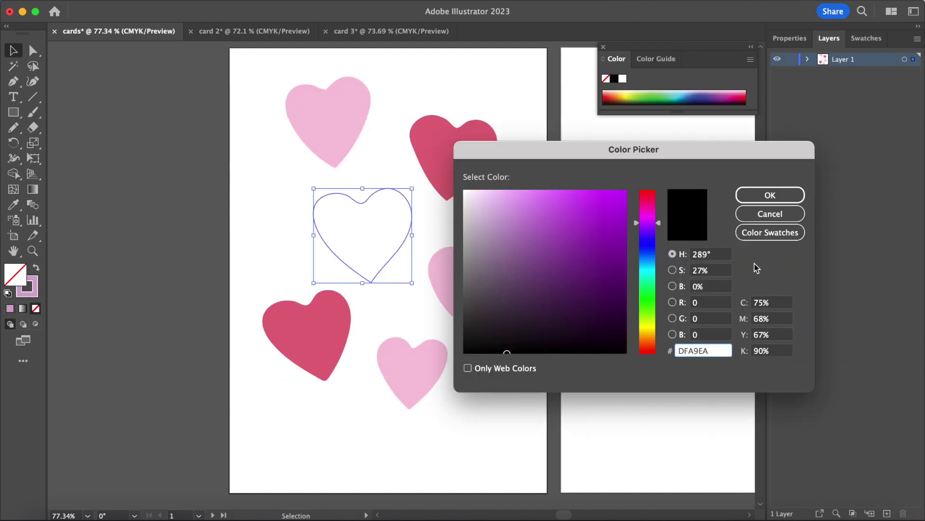
- Fill the middle and bottom hearts purple and add a new layer for doodles
{"action": "left_click", "coordinate": [770, 194]}
{"action": "left_click", "coordinate": [412, 374]}
{"action": "left_click", "coordinate": [13, 204]}
{"action": "left_click", "coordinate": [352, 213]}
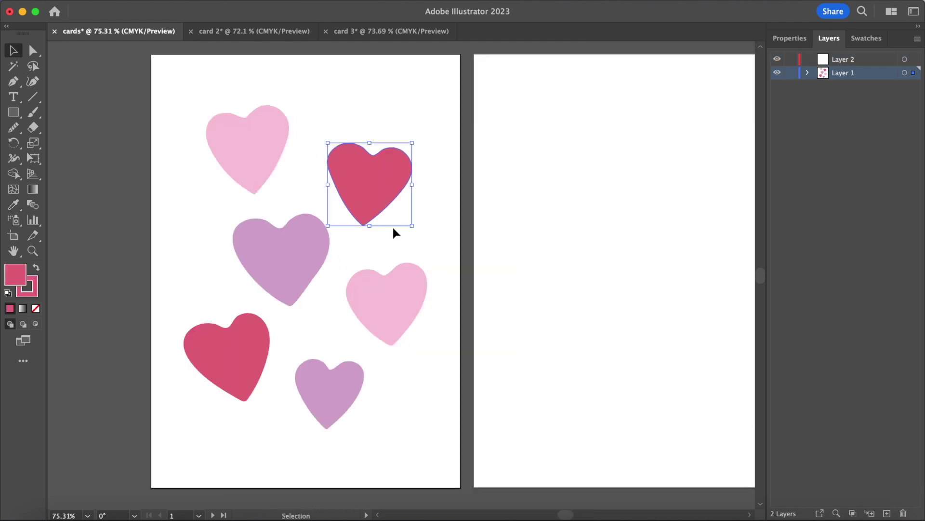
{"action": "left_click", "coordinate": [198, 234]}
- Doodle a sushi piece and two rolls with a brushed band in the pink heart
{"action": "key", "text": "super+a"}
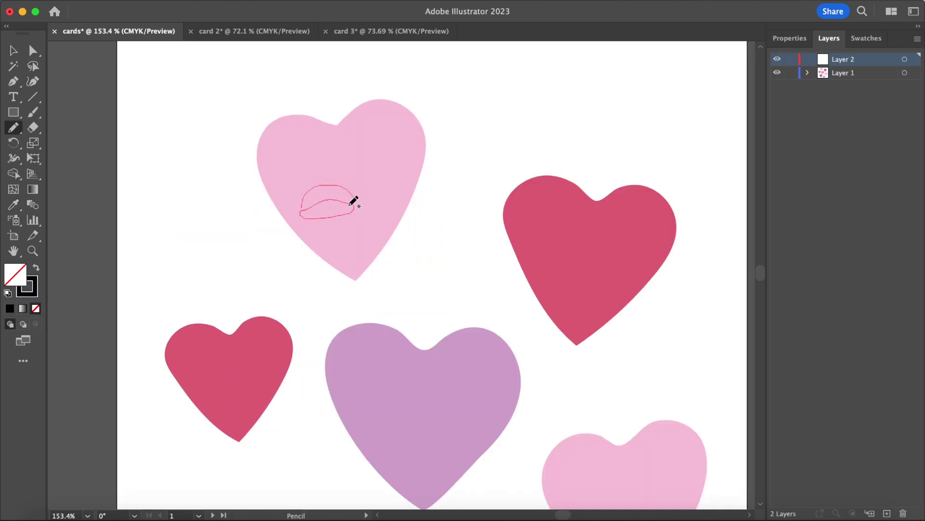
{"action": "left_click_drag", "start_coordinate": [350, 204], "coordinate": [352, 201]}
{"action": "mouse_move", "coordinate": [395, 165]}
{"action": "left_mouse_down"}
{"action": "mouse_move", "coordinate": [382, 155]}
{"action": "mouse_move", "coordinate": [395, 167]}
{"action": "left_mouse_up"}
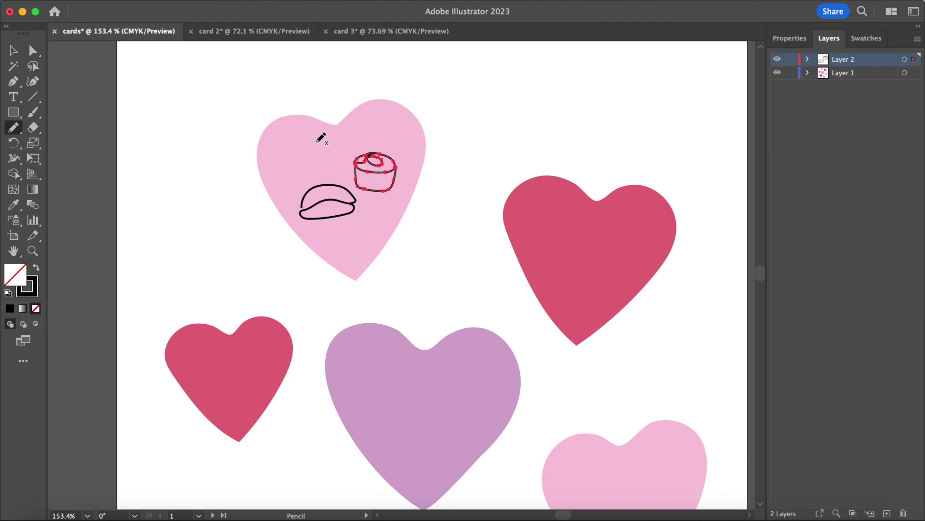
{"action": "mouse_move", "coordinate": [321, 148]}
{"action": "left_mouse_down"}
{"action": "mouse_move", "coordinate": [338, 151]}
{"action": "mouse_move", "coordinate": [311, 144]}
{"action": "left_mouse_up"}
{"action": "key", "text": "b"}
{"action": "left_click_drag", "start_coordinate": [319, 187], "coordinate": [332, 213]}
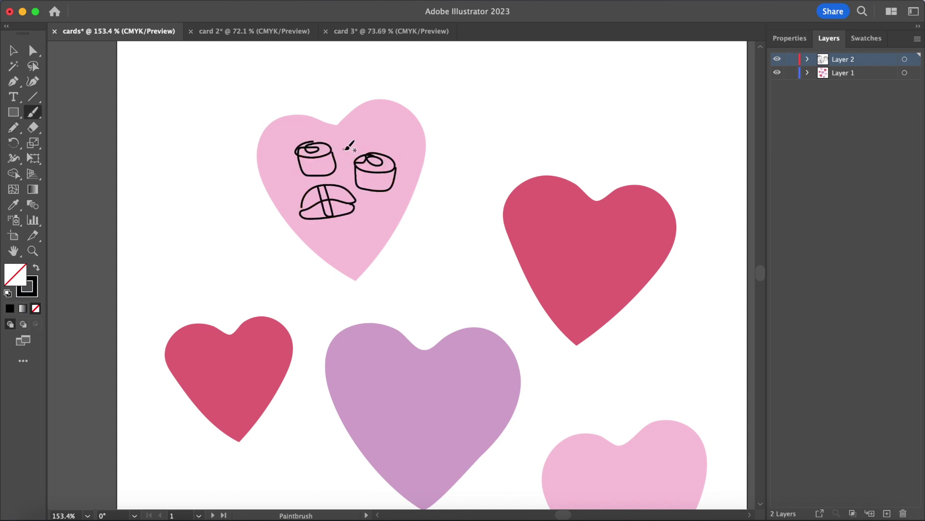
- Draw a chopstick, then copy and rotate it into a crossed pair above the sushi
{"action": "left_click_drag", "start_coordinate": [383, 77], "coordinate": [388, 66]}
{"action": "key", "text": "v"}
{"action": "key", "text": "super+c"}
{"action": "key", "text": "super+v"}
{"action": "left_click_drag", "start_coordinate": [415, 275], "coordinate": [411, 103]}
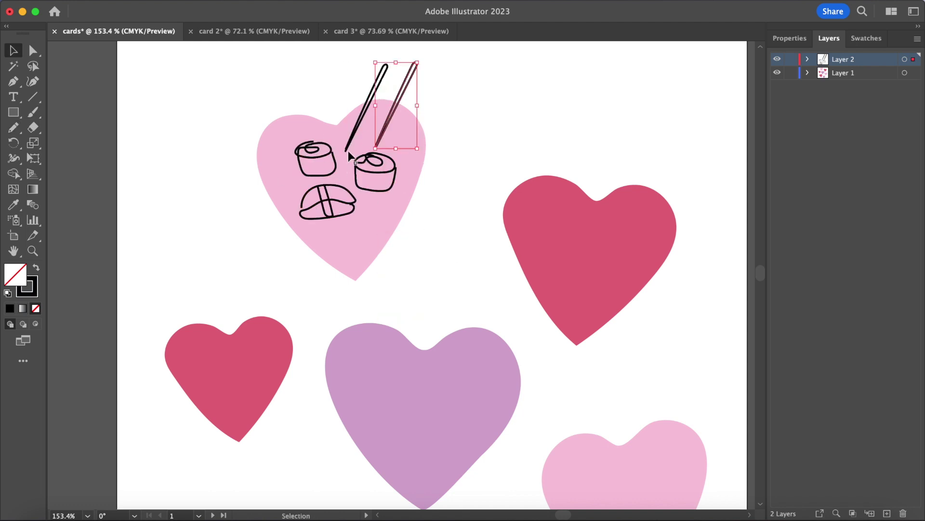
{"action": "left_click_drag", "start_coordinate": [424, 156], "coordinate": [404, 176]}
- Sketch the Monopoly board's outer and inner squares and brush strokes on the purple heart
{"action": "scroll", "coordinate": [332, 236], "scroll_direction": "up", "scroll_amount": 2}
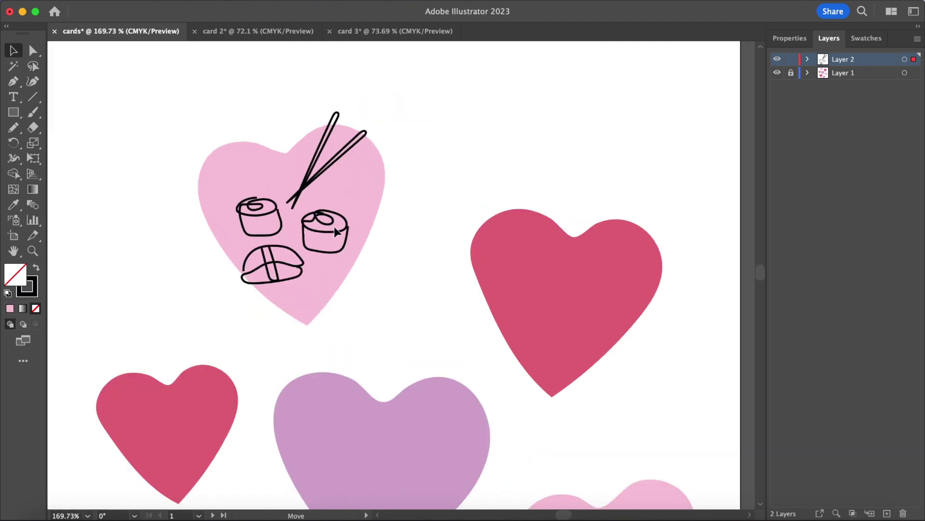
{"action": "key", "text": "super+a"}
{"action": "scroll", "coordinate": [263, 285], "scroll_direction": "down", "scroll_amount": 5}
{"action": "key", "text": "n"}
{"action": "left_click_drag", "start_coordinate": [255, 204], "coordinate": [261, 284]}
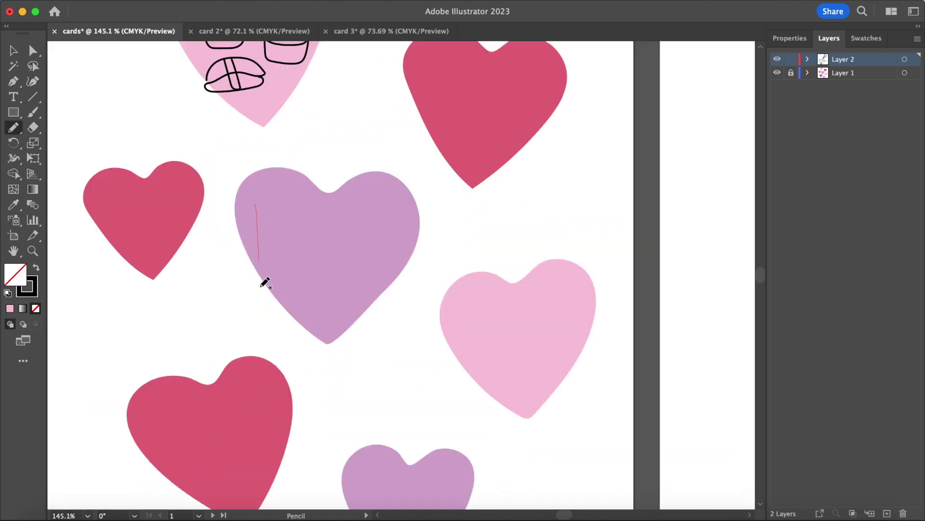
{"action": "left_click_drag", "start_coordinate": [257, 204], "coordinate": [256, 201]}
{"action": "mouse_move", "coordinate": [281, 198]}
{"action": "left_mouse_down"}
{"action": "mouse_move", "coordinate": [316, 286]}
{"action": "mouse_move", "coordinate": [286, 224]}
{"action": "left_mouse_up"}
{"action": "key", "text": "b"}
{"action": "left_click_drag", "start_coordinate": [303, 195], "coordinate": [308, 225]}
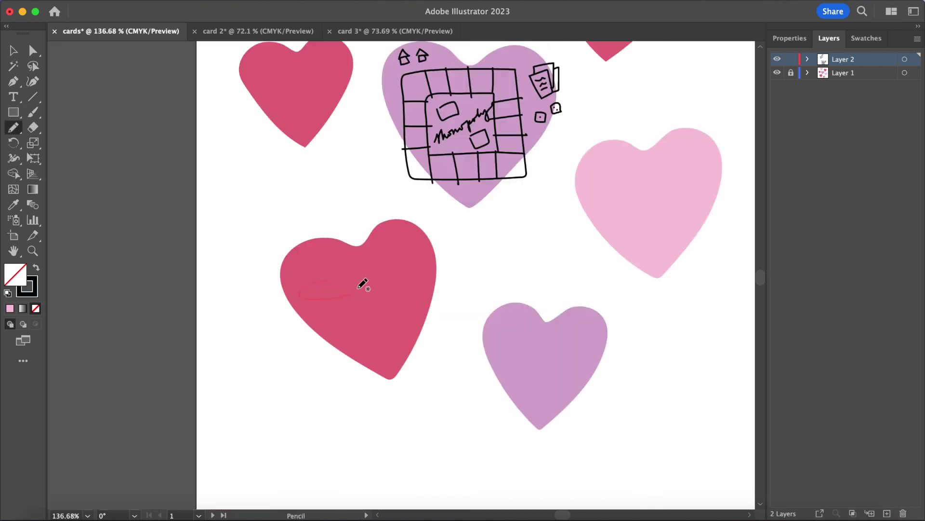
- Doodle two boba tea cups with straws and pearls on the crimson heart
{"action": "mouse_move", "coordinate": [324, 370]}
{"action": "left_mouse_down"}
{"action": "mouse_move", "coordinate": [356, 342]}
{"action": "mouse_move", "coordinate": [357, 287]}
{"action": "left_mouse_up"}
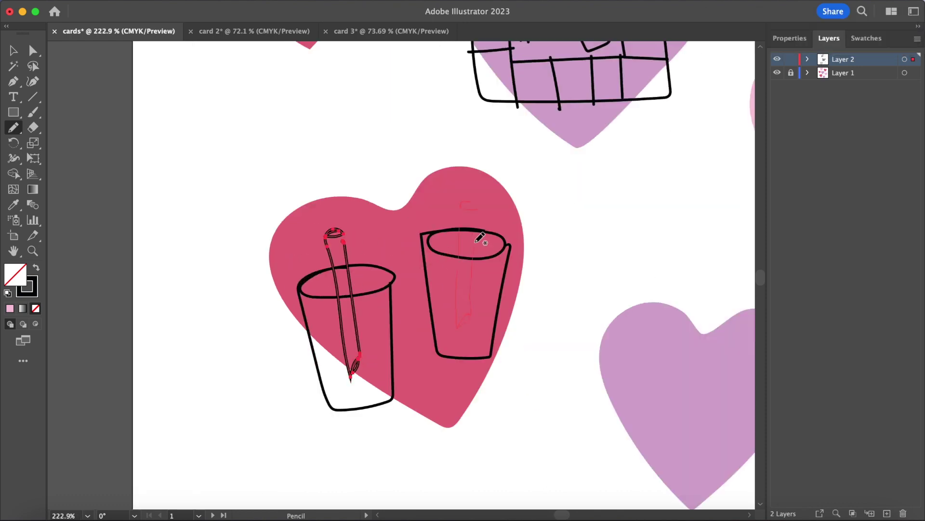
{"action": "left_click_drag", "start_coordinate": [476, 216], "coordinate": [458, 330]}
{"action": "left_click_drag", "start_coordinate": [312, 332], "coordinate": [318, 335]}
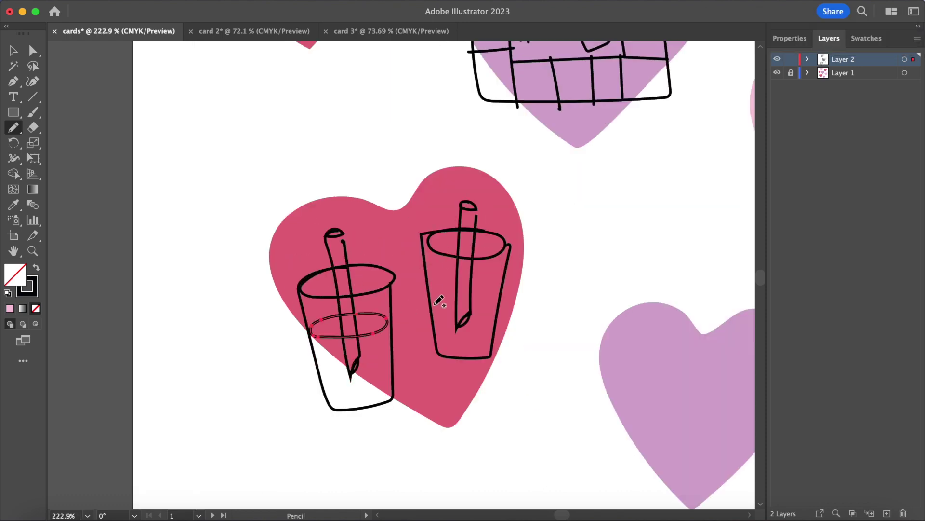
{"action": "left_click_drag", "start_coordinate": [432, 272], "coordinate": [485, 268]}
{"action": "left_click_drag", "start_coordinate": [337, 373], "coordinate": [351, 378]}
{"action": "left_click_drag", "start_coordinate": [448, 311], "coordinate": [487, 347]}
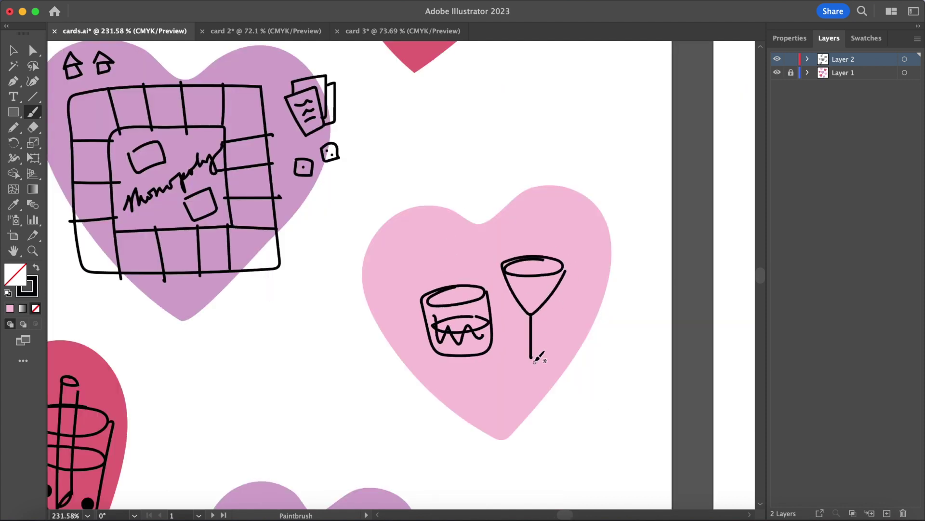
- Add an olive stick to the martini and draw a dog with ears and tail
{"action": "left_click_drag", "start_coordinate": [473, 303], "coordinate": [470, 327]}
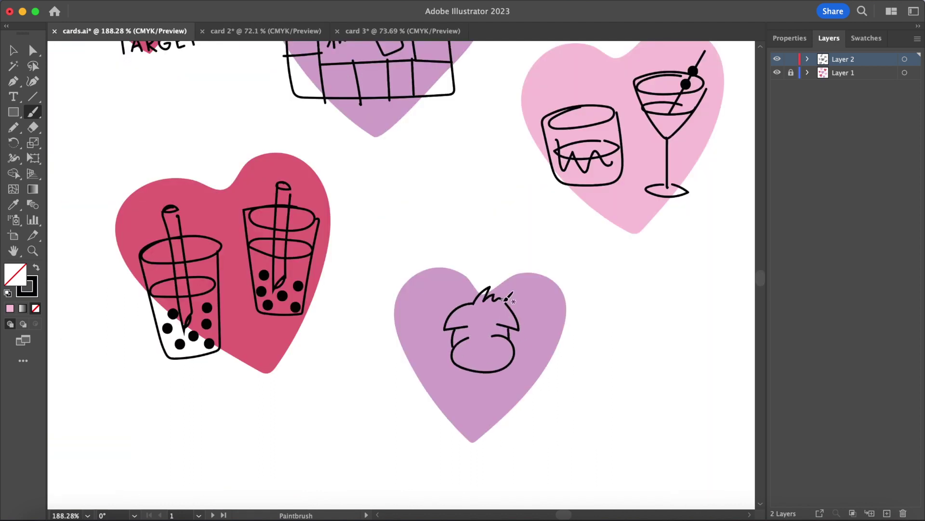
{"action": "left_click_drag", "start_coordinate": [517, 311], "coordinate": [516, 356]}
{"action": "scroll", "coordinate": [432, 276], "scroll_direction": "up", "scroll_amount": 2}
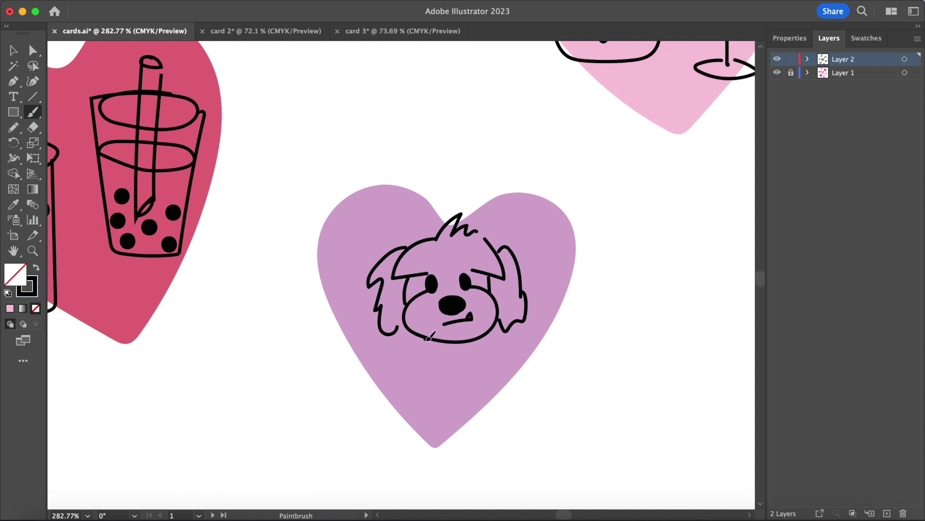
{"action": "left_click_drag", "start_coordinate": [531, 356], "coordinate": [532, 355]}
{"action": "scroll", "coordinate": [530, 355], "scroll_direction": "down", "scroll_amount": 6}
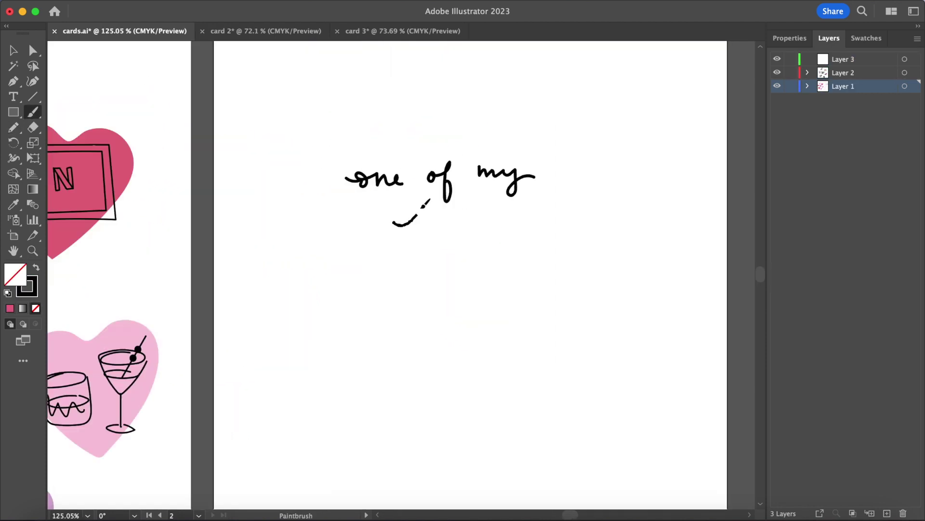
- Hand-letter 'favorite', 'spending', 'with' and a pink 'you!' on Artboard 2
{"action": "left_click_drag", "start_coordinate": [526, 215], "coordinate": [550, 223]}
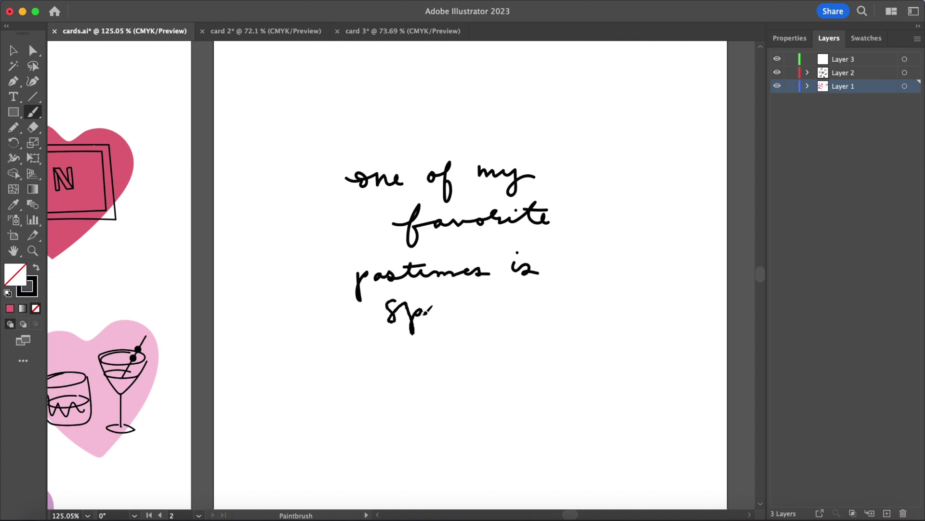
{"action": "mouse_move", "coordinate": [515, 305]}
{"action": "left_mouse_down"}
{"action": "mouse_move", "coordinate": [541, 299]}
{"action": "mouse_move", "coordinate": [387, 372]}
{"action": "mouse_move", "coordinate": [540, 359]}
{"action": "left_mouse_up"}
{"action": "left_click_drag", "start_coordinate": [431, 396], "coordinate": [443, 419]}
{"action": "left_click_drag", "start_coordinate": [510, 375], "coordinate": [496, 409]}
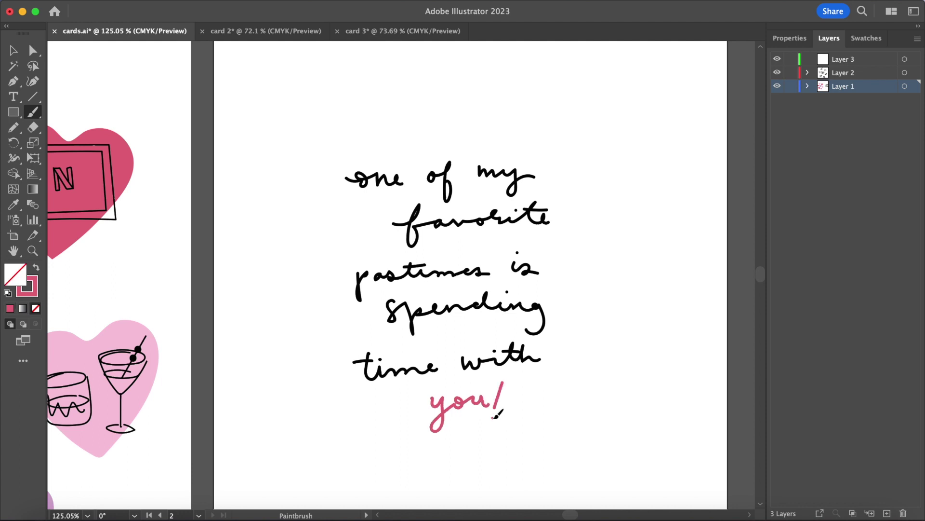
- Paste a pink heart and shrink it behind the lettering
{"action": "key", "text": "alt+super+0"}
{"action": "key", "text": "v"}
{"action": "key", "text": "super+a"}
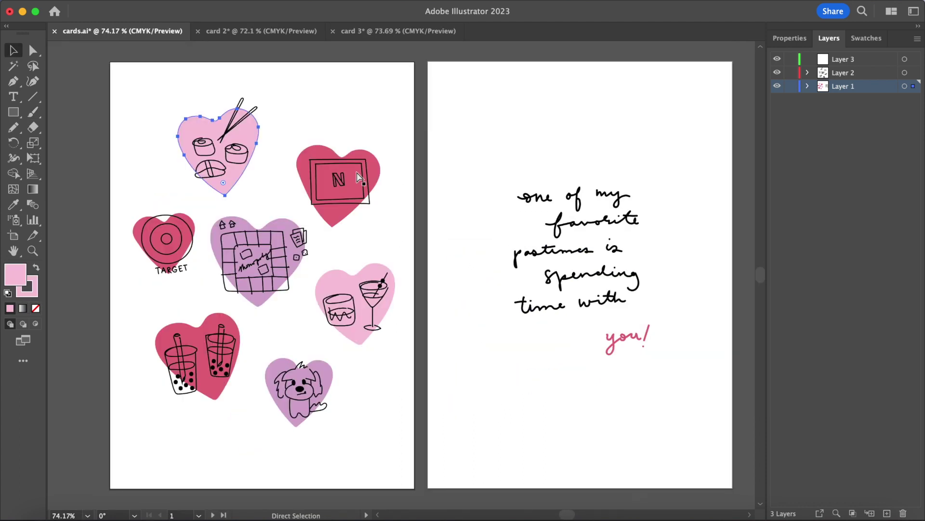
{"action": "key", "text": "super+v"}
{"action": "left_click_drag", "start_coordinate": [470, 207], "coordinate": [513, 206]}
{"action": "key", "text": "shift+super+a"}
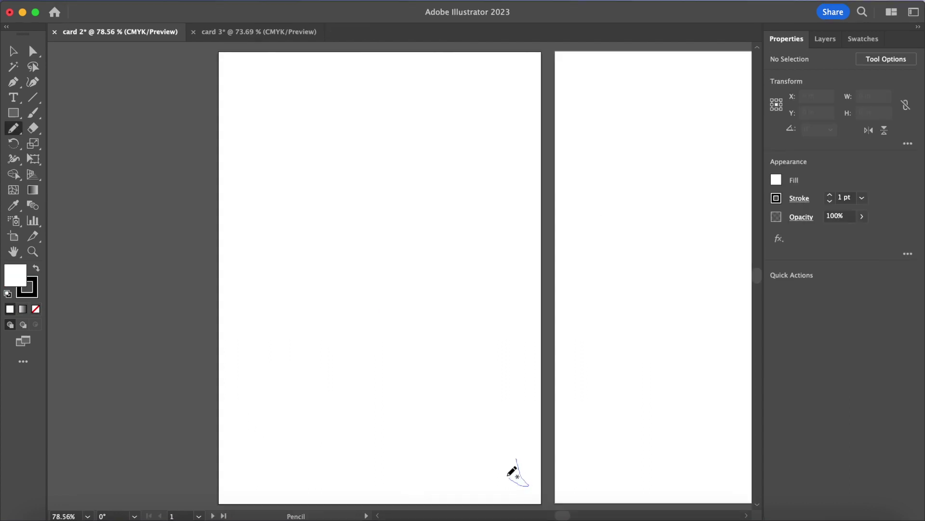
- Draw the speech bubble outline joined to its tail and select edge anchors
{"action": "left_click_drag", "start_coordinate": [510, 473], "coordinate": [501, 467]}
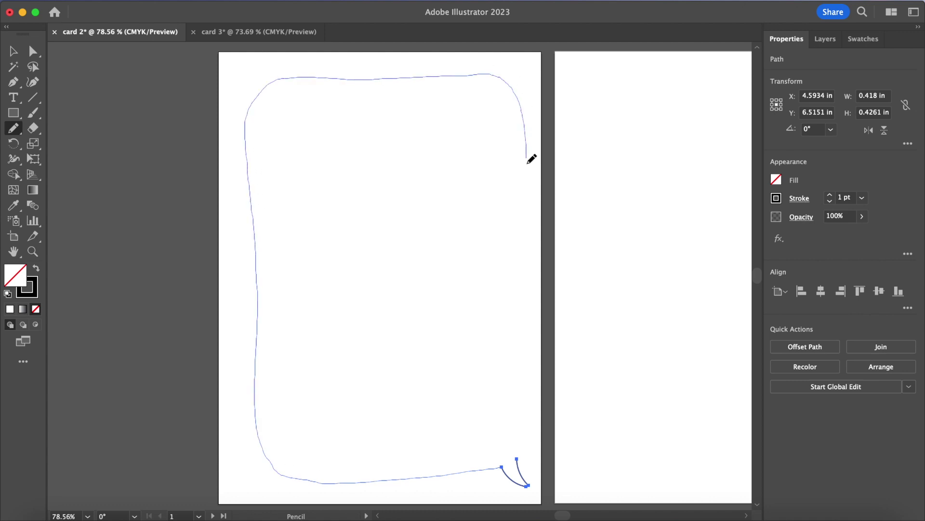
{"action": "left_click_drag", "start_coordinate": [526, 408], "coordinate": [517, 457]}
{"action": "key", "text": "a"}
{"action": "left_click", "coordinate": [524, 274]}
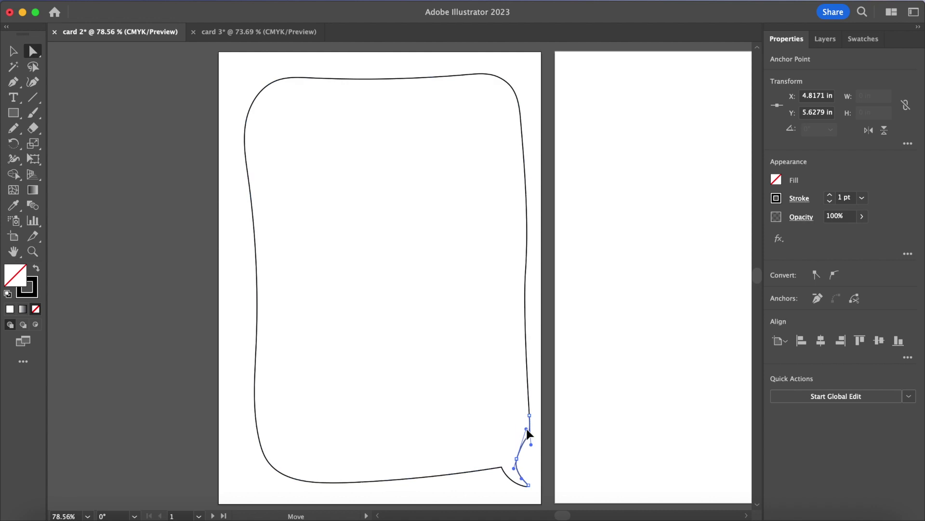
{"action": "left_click", "coordinate": [251, 318]}
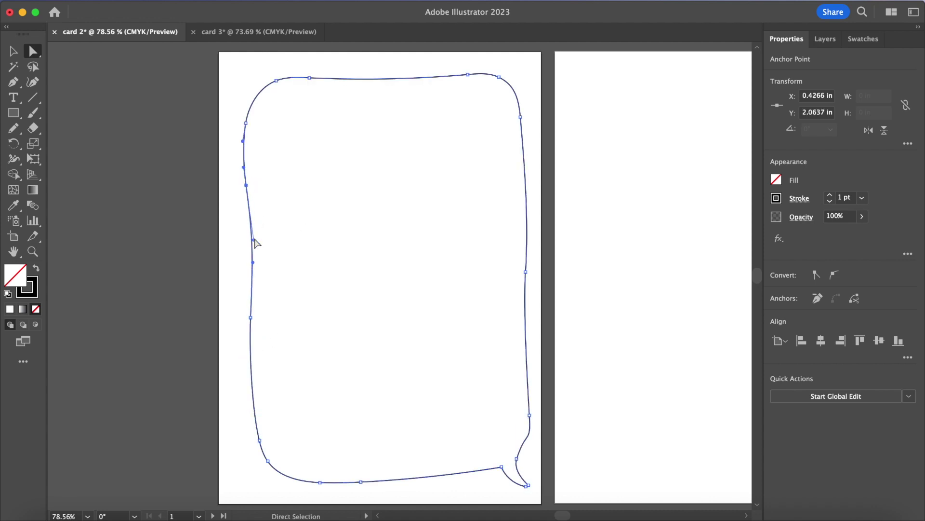
- Delete an extra anchor point from the bubble's tail
{"action": "scroll", "coordinate": [531, 487], "scroll_direction": "up", "scroll_amount": 3}
{"action": "key", "text": "p"}
{"action": "scroll", "coordinate": [513, 437], "scroll_direction": "up", "scroll_amount": 1}
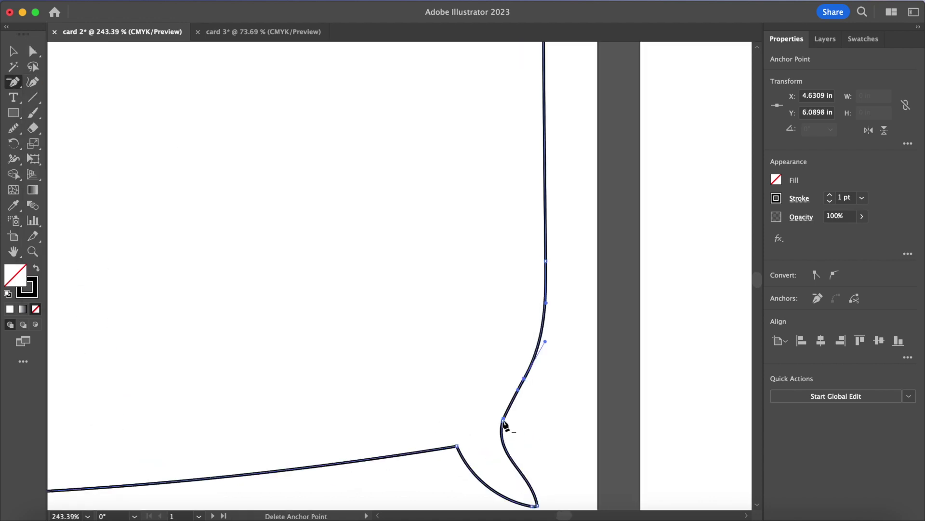
{"action": "left_click", "coordinate": [504, 425]}
{"action": "scroll", "coordinate": [525, 386], "scroll_direction": "down", "scroll_amount": 3}
{"action": "scroll", "coordinate": [526, 420], "scroll_direction": "up", "scroll_amount": 4}
- Smooth the bubble's top edge curve and set placeholder text to 36 pt
{"action": "key", "text": "a"}
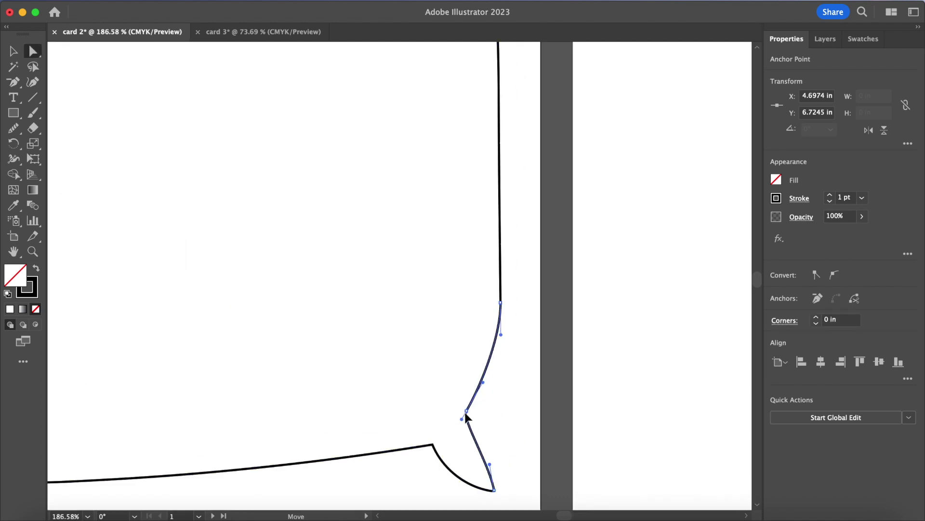
{"action": "scroll", "coordinate": [471, 289], "scroll_direction": "up", "scroll_amount": 10}
{"action": "left_click", "coordinate": [470, 161]}
{"action": "left_click_drag", "start_coordinate": [471, 164], "coordinate": [504, 161]}
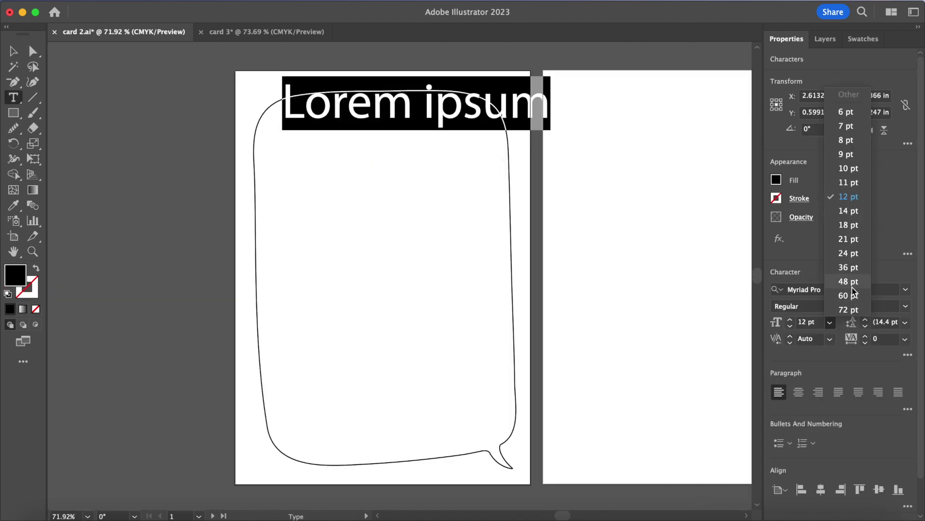
{"action": "left_click", "coordinate": [848, 267]}
- Move the Lorem ipsum line into the bubble, retype it as 'Kind', and duplicate it larger
{"action": "key", "text": "Escape"}
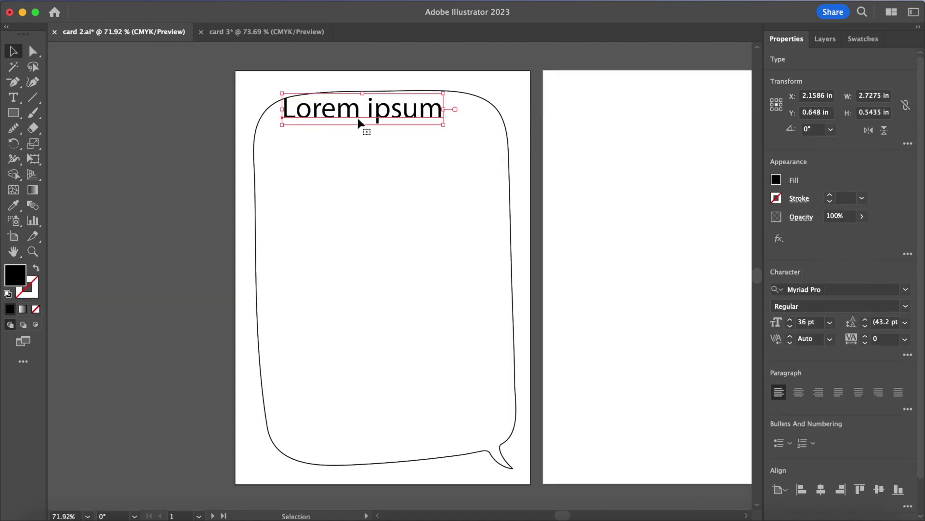
{"action": "left_click_drag", "start_coordinate": [358, 124], "coordinate": [337, 246]}
{"action": "triple_click", "coordinate": [338, 245]}
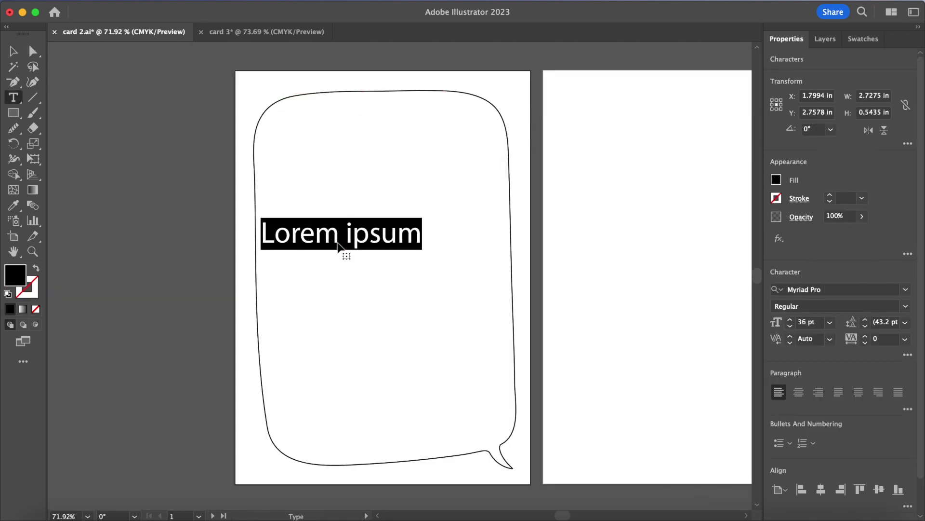
{"action": "type", "text": "Kind"}
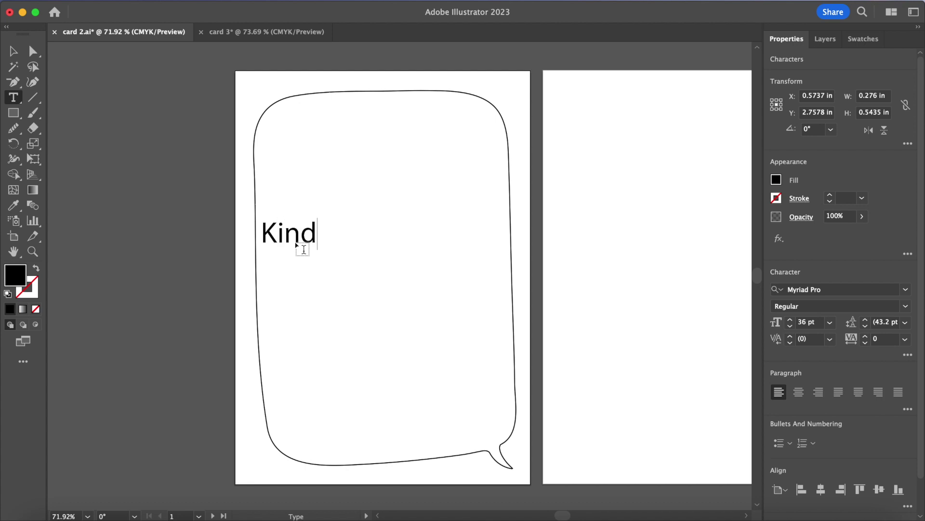
{"action": "key", "text": "Escape"}
{"action": "left_click_drag", "start_coordinate": [294, 246], "coordinate": [301, 282]}
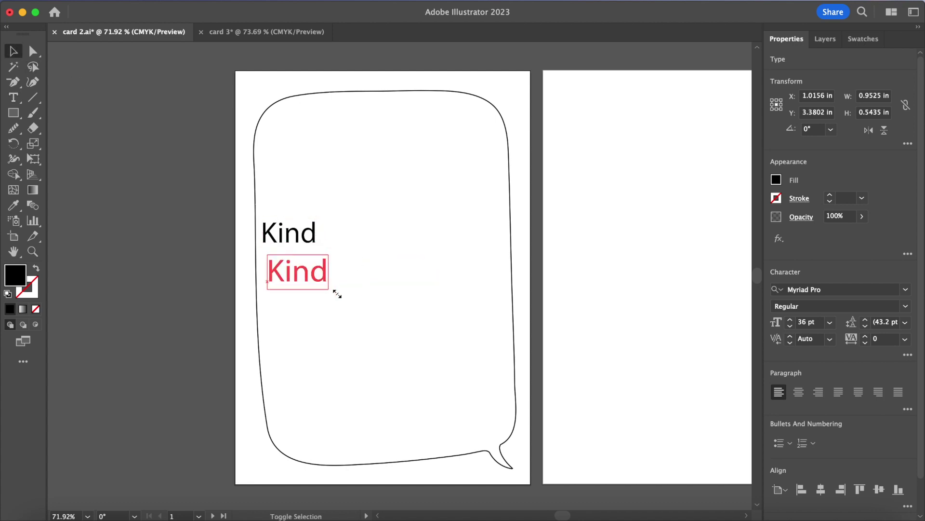
{"action": "left_click_drag", "start_coordinate": [337, 294], "coordinate": [368, 305]}
- Retype copies as 'Beautiful' and 'Hilarious'
{"action": "double_click", "coordinate": [346, 295]}
{"action": "type", "text": "Beautiful"}
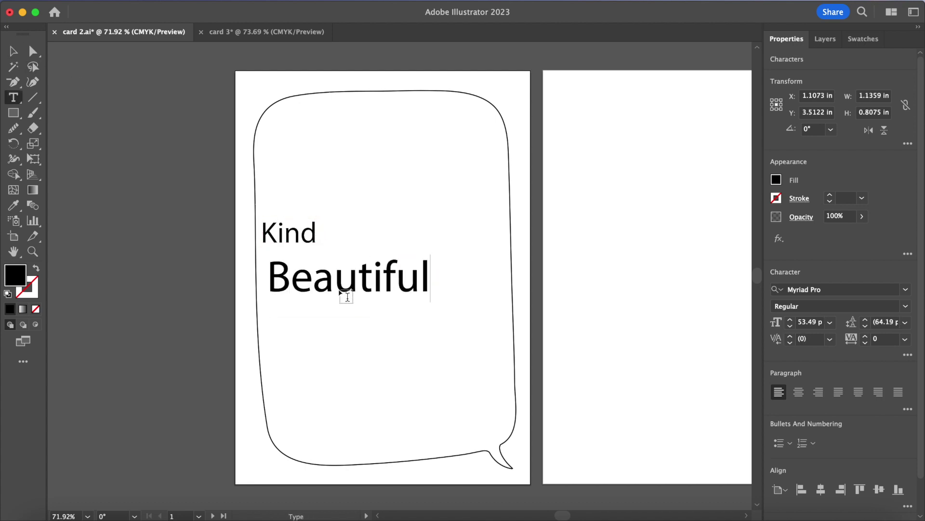
{"action": "key", "text": "Escape"}
{"action": "type", "text": "Beautiful"}
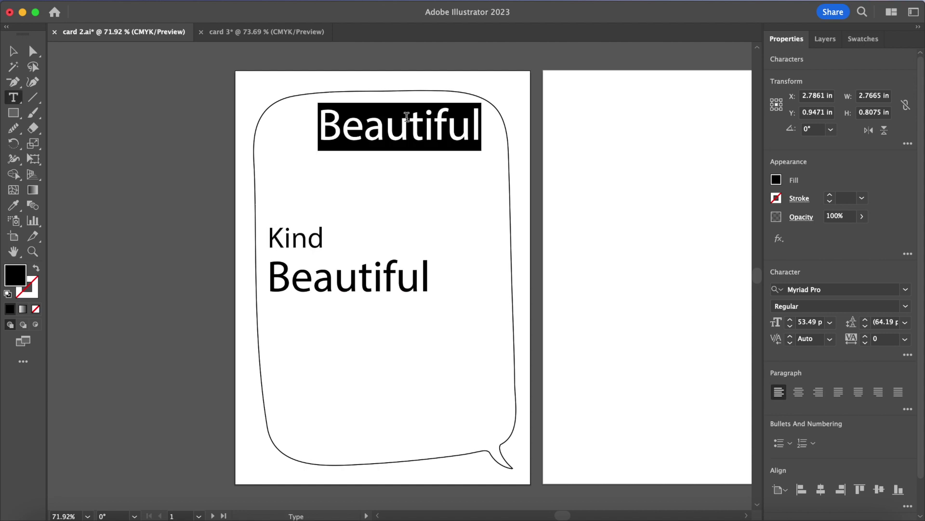
{"action": "type", "text": "Hilarious"}
{"action": "key", "text": "Escape"}
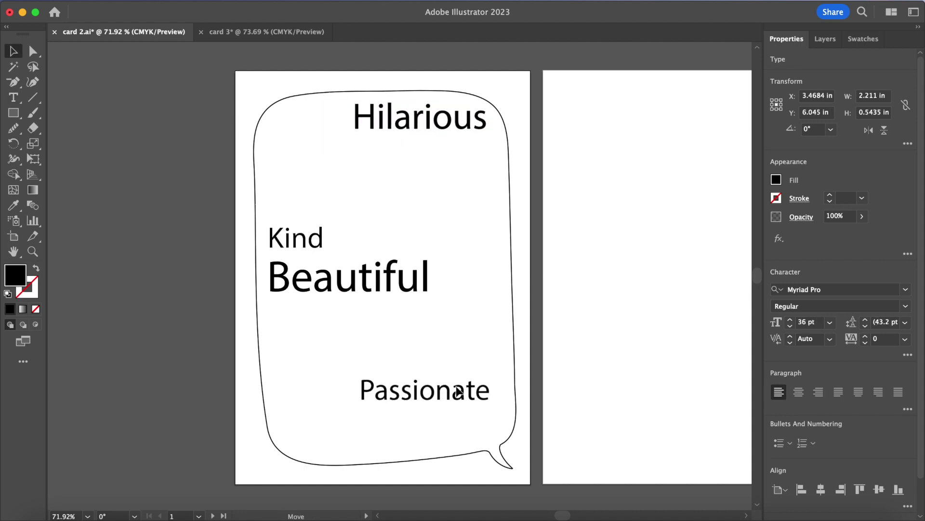
- Paste a copy near 'Passionate' and retype it as 'Encouraging'
{"action": "left_click", "coordinate": [460, 390]}
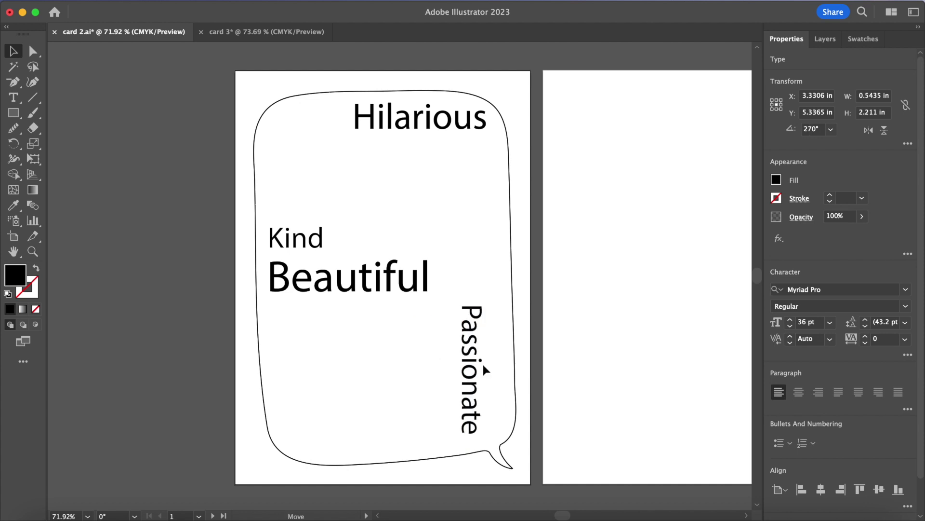
{"action": "type", "text": "Kind"}
{"action": "type", "text": "Encouraging"}
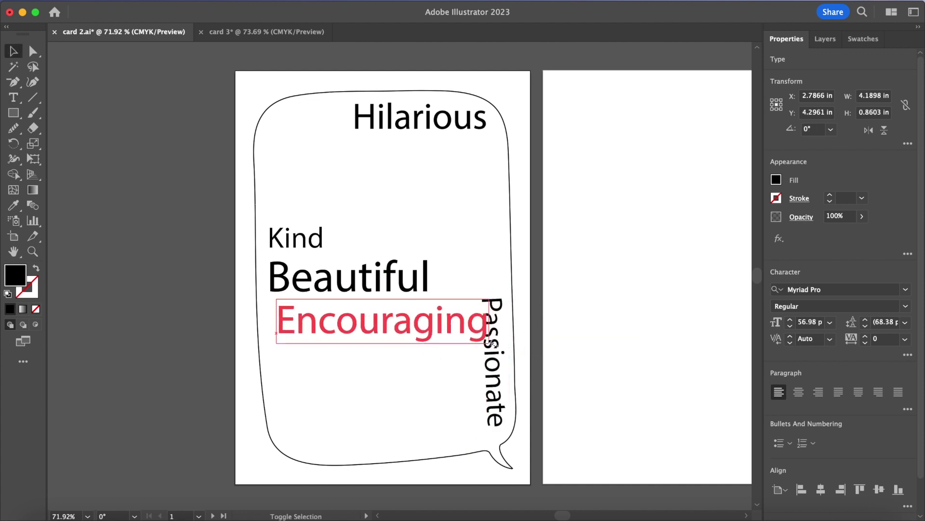
{"action": "key", "text": "Escape"}
{"action": "left_click", "coordinate": [453, 172]}
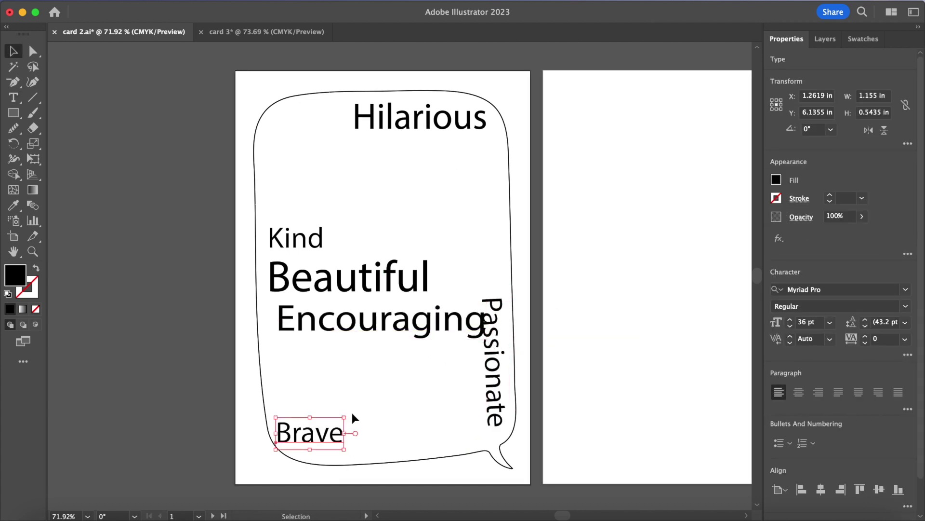
- Rotate 'Brave' vertical at the top-left, enlarge it, and retype copies as 'Creative' and 'Generous'
{"action": "left_click_drag", "start_coordinate": [356, 417], "coordinate": [262, 361]}
{"action": "left_click_drag", "start_coordinate": [310, 427], "coordinate": [276, 171]}
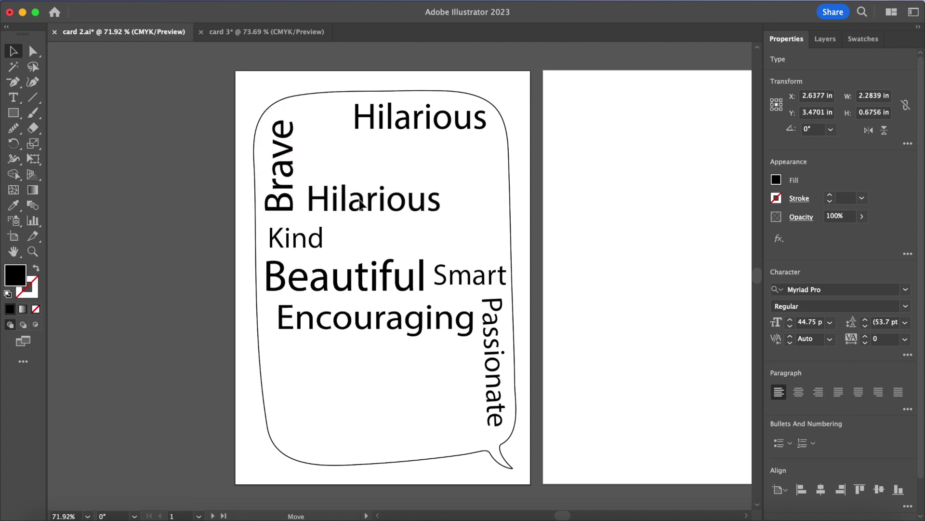
{"action": "double_click", "coordinate": [458, 213]}
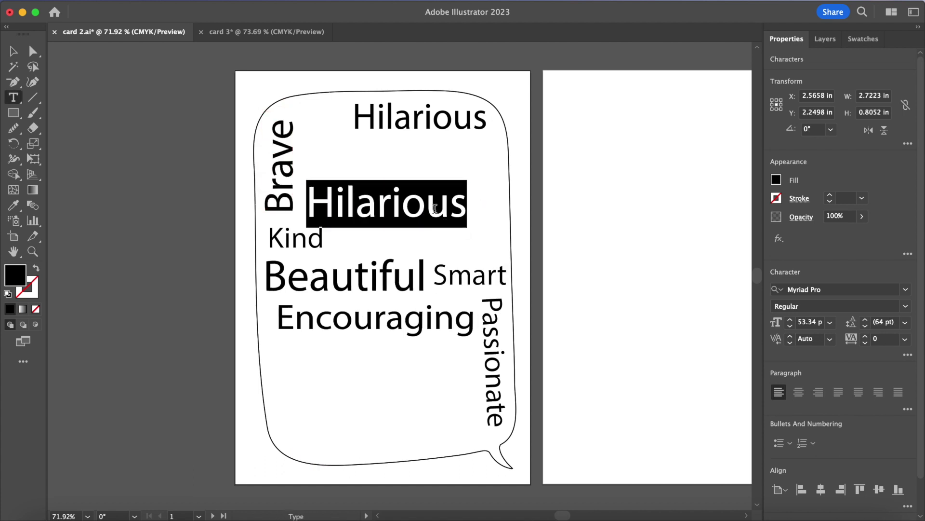
{"action": "type", "text": "Creative"}
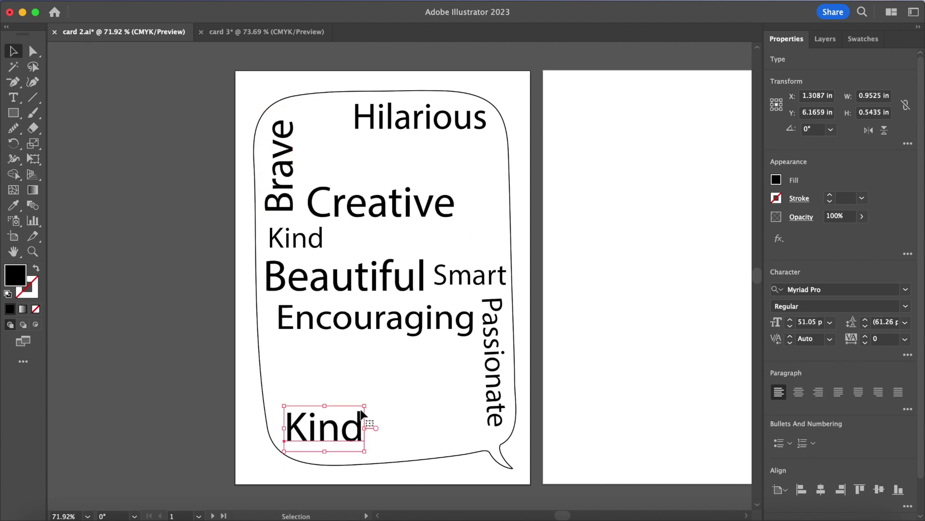
{"action": "double_click", "coordinate": [362, 419]}
{"action": "type", "text": "Generous"}
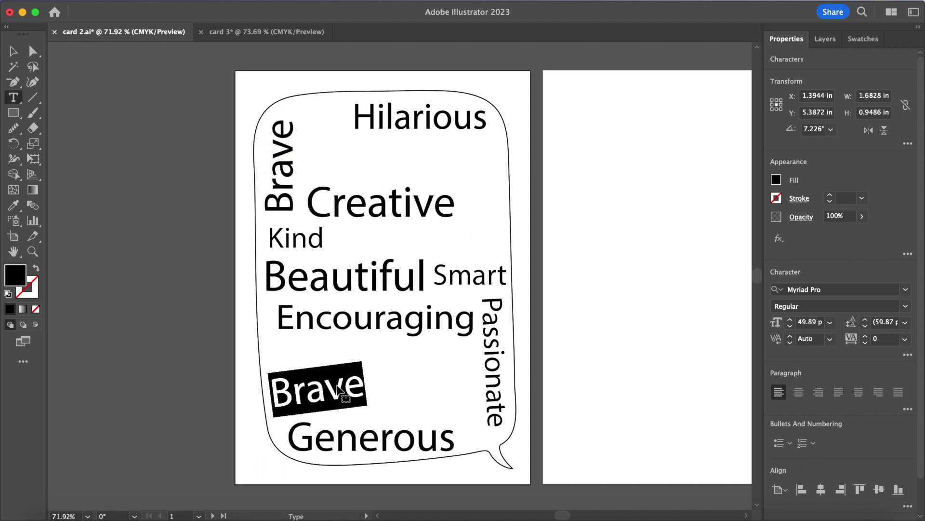
- Add the words 'Patient', 'Thought' and 'Spontaneous', and enlarge 'Selfless' beside 'Patient'
{"action": "key", "text": "BackSpace"}
{"action": "type", "text": "Patient"}
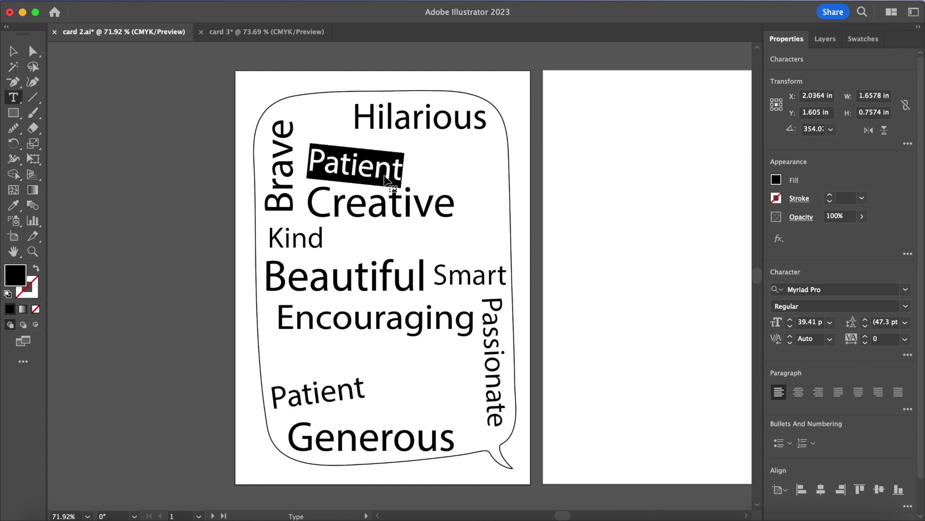
{"action": "type", "text": "Thought"}
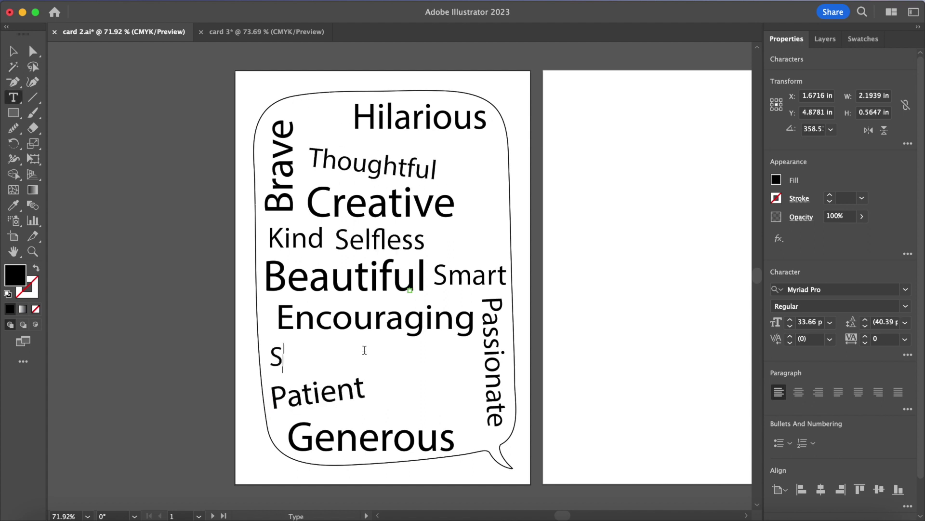
{"action": "type", "text": "pontaneous"}
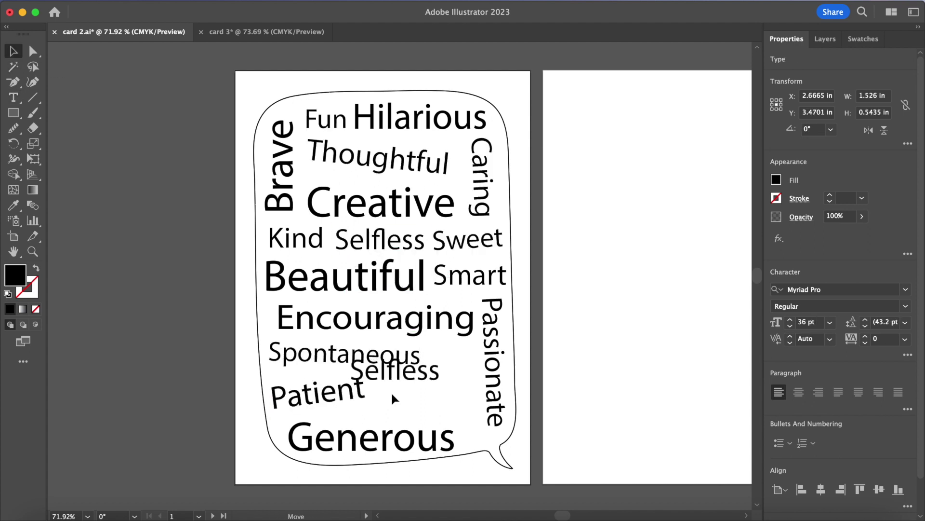
{"action": "left_click_drag", "start_coordinate": [394, 398], "coordinate": [480, 428]}
- Retype the lower 'Selfless' as a smaller 'Talented'
{"action": "double_click", "coordinate": [450, 405]}
{"action": "double_click", "coordinate": [461, 397]}
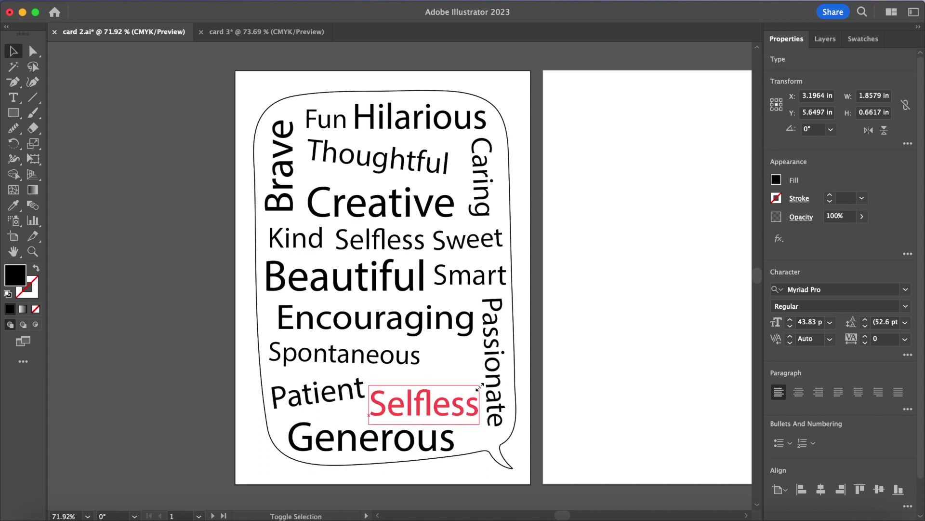
{"action": "type", "text": "Talented"}
{"action": "left_click", "coordinate": [17, 47]}
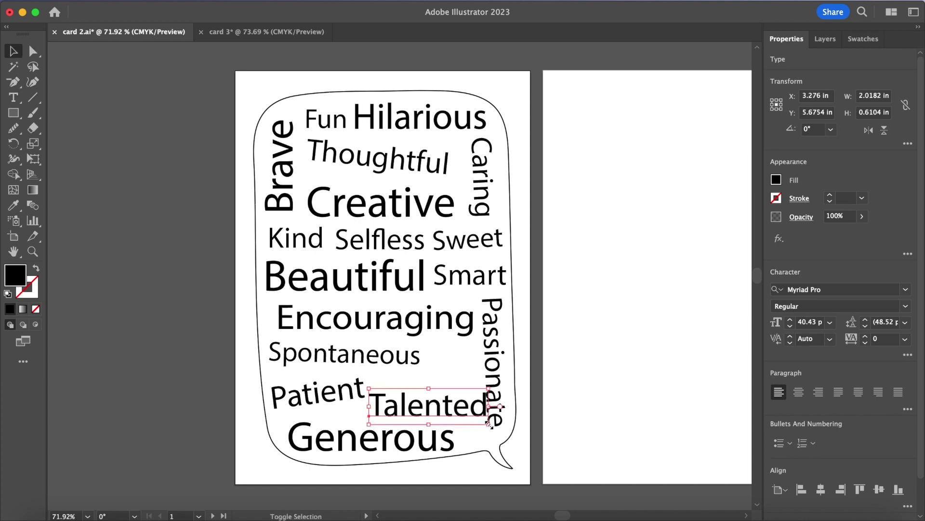
{"action": "left_click_drag", "start_coordinate": [488, 423], "coordinate": [480, 419]}
- Add a small 'Joyful' above 'Talented'
{"action": "double_click", "coordinate": [362, 386]}
{"action": "type", "text": "Joyful"}
{"action": "left_click", "coordinate": [11, 50]}
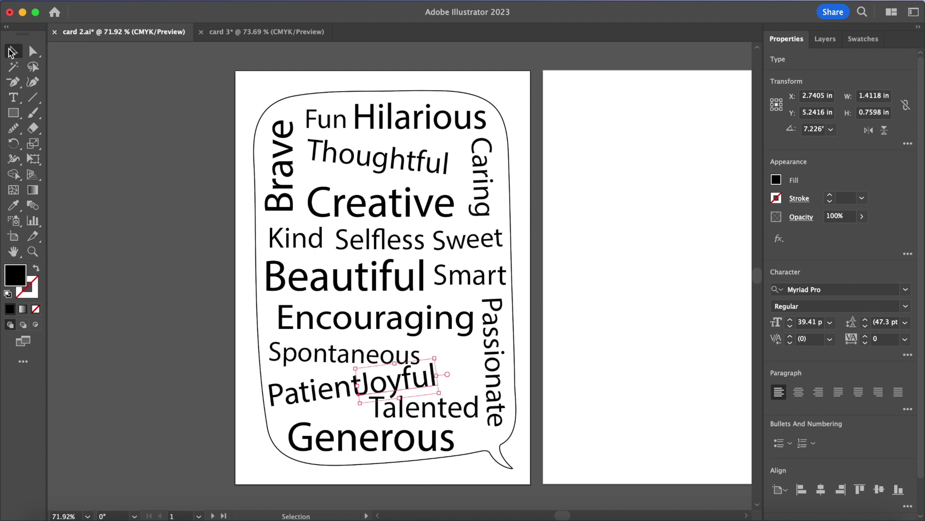
{"action": "left_click_drag", "start_coordinate": [438, 393], "coordinate": [467, 384]}
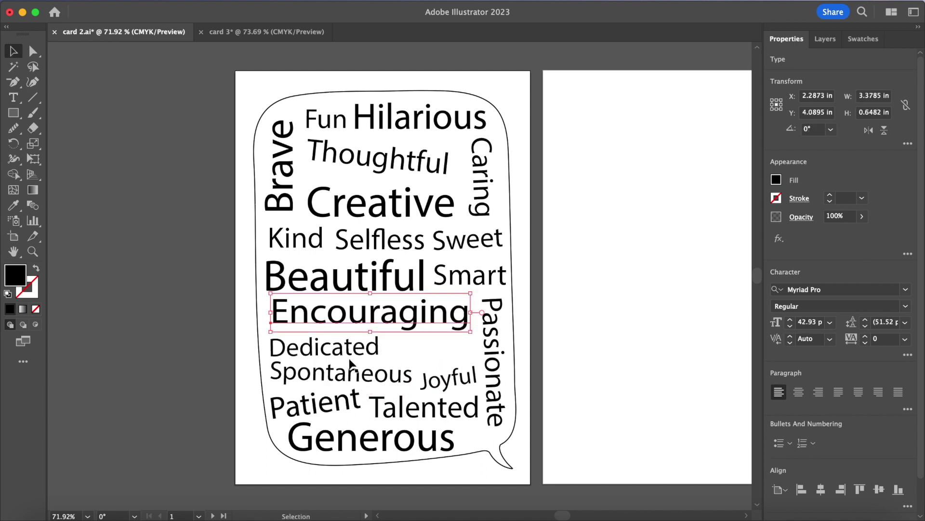
- Move 'Dedicated' below 'Encouraging' and retype a duplicate as 'Loyal'
{"action": "left_click_drag", "start_coordinate": [346, 346], "coordinate": [376, 343]}
{"action": "left_click", "coordinate": [282, 166]}
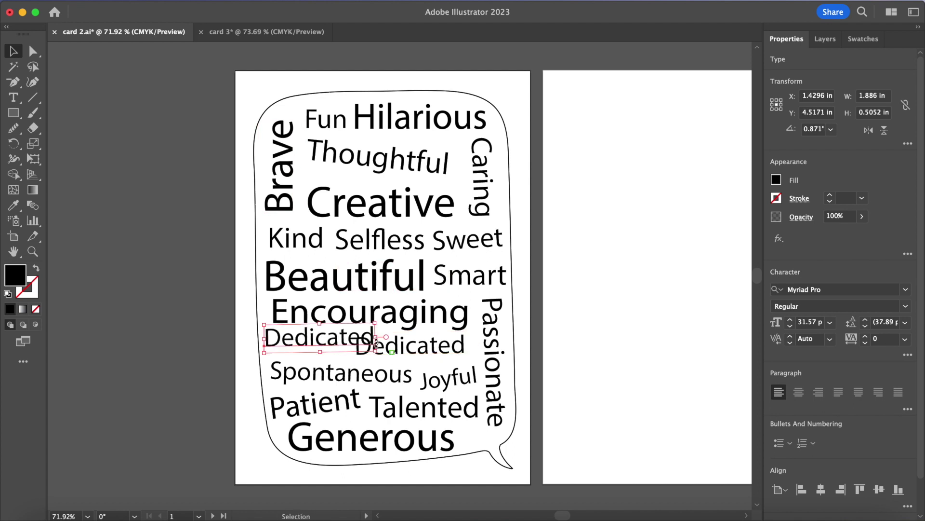
{"action": "double_click", "coordinate": [376, 343]}
{"action": "type", "text": "Loyal"}
{"action": "key", "text": "Escape"}
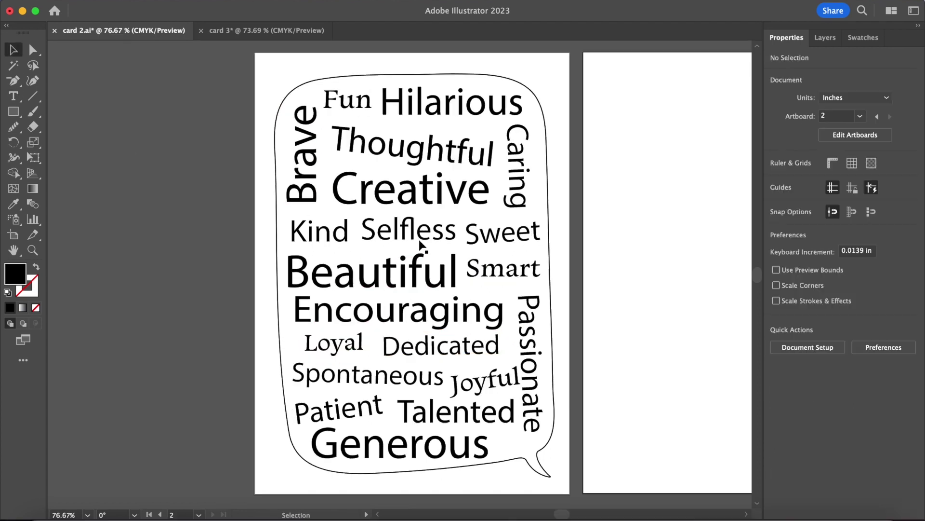
- Give Creative, Talented and Spontaneous a new typeface from the full font list
{"action": "left_click", "coordinate": [410, 190]}
{"action": "left_click", "coordinate": [425, 418], "text": "shift"}
{"action": "left_click", "coordinate": [318, 381], "text": "shift"}
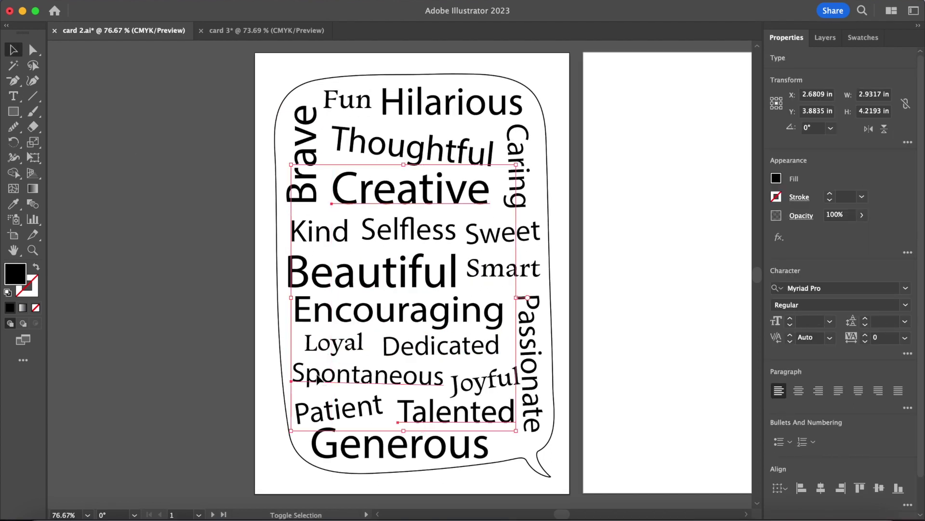
{"action": "left_click", "coordinate": [907, 288]}
{"action": "left_click", "coordinate": [668, 329]}
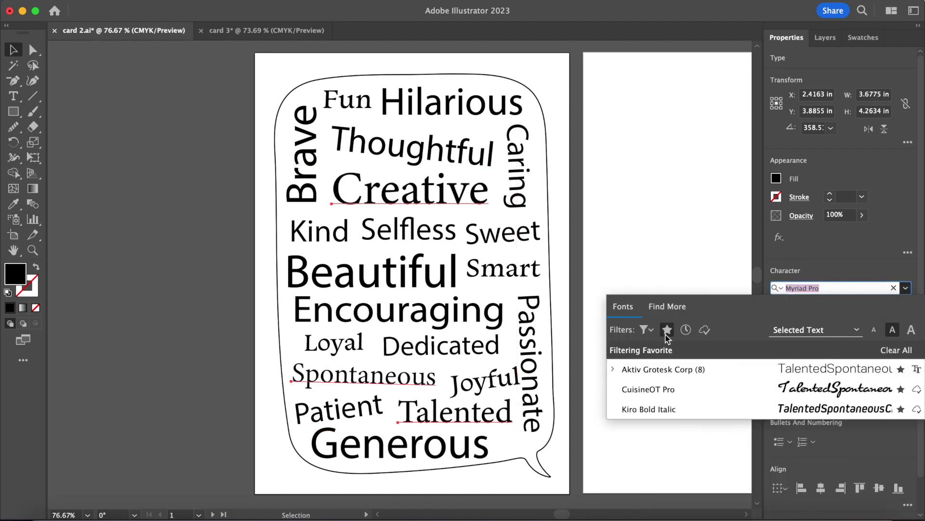
{"action": "left_click", "coordinate": [667, 329]}
{"action": "scroll", "coordinate": [804, 417], "scroll_direction": "down", "scroll_amount": 5}
{"action": "scroll", "coordinate": [804, 417], "scroll_direction": "down", "scroll_amount": 5}
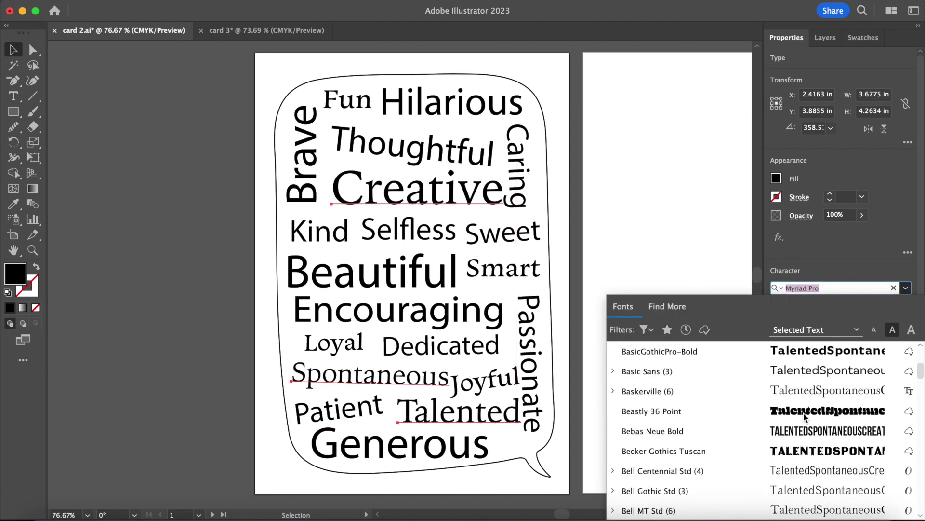
{"action": "scroll", "coordinate": [815, 424], "scroll_direction": "down", "scroll_amount": 8}
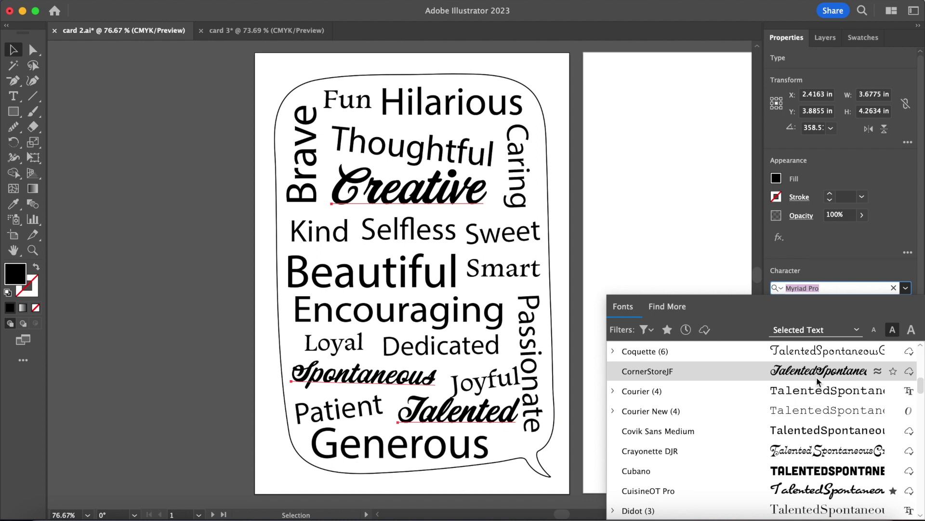
{"action": "scroll", "coordinate": [818, 381], "scroll_direction": "up", "scroll_amount": 2}
- Pick a different font, such as Coquette, for Hilarious, Brave, Sweet and Patient
{"action": "left_click", "coordinate": [819, 390]}
{"action": "left_click", "coordinate": [460, 102]}
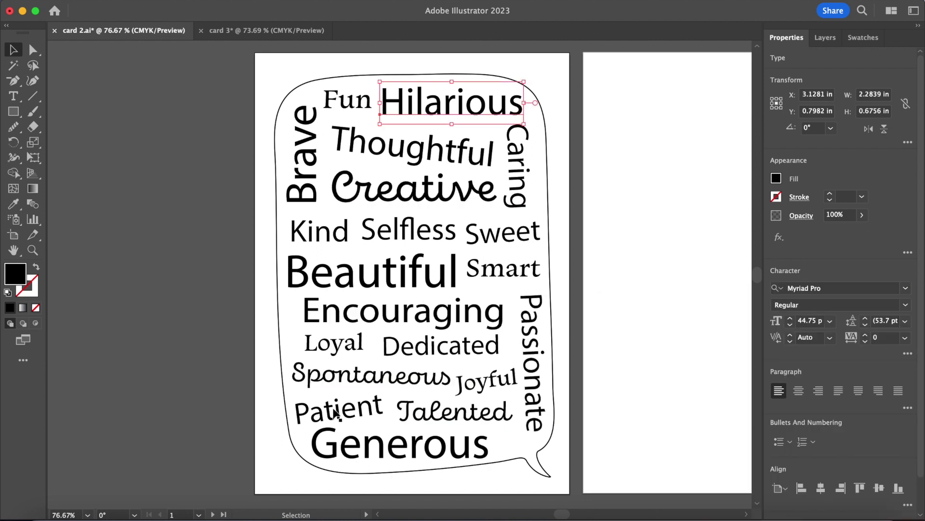
{"action": "left_click", "coordinate": [337, 412], "text": "shift"}
{"action": "left_click", "coordinate": [906, 288]}
{"action": "scroll", "coordinate": [815, 443], "scroll_direction": "down", "scroll_amount": 10}
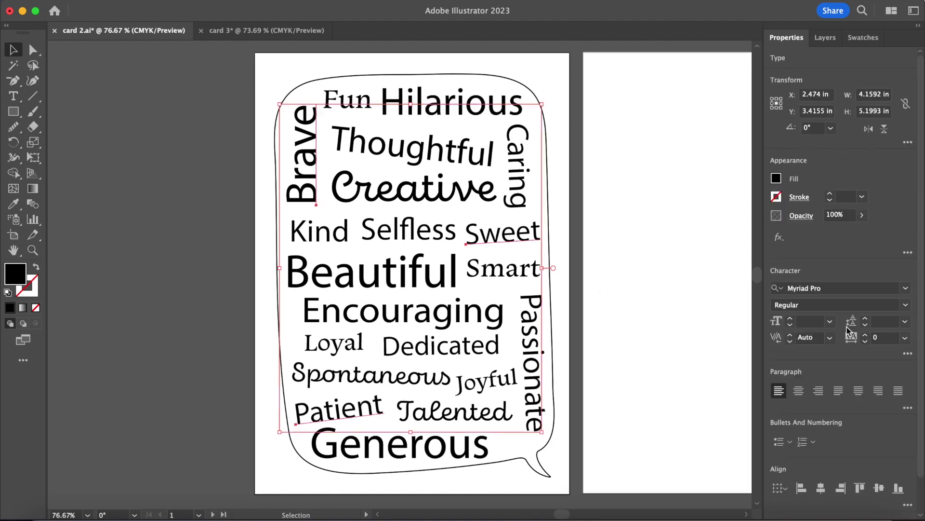
{"action": "left_click", "coordinate": [906, 288]}
{"action": "scroll", "coordinate": [837, 433], "scroll_direction": "down", "scroll_amount": 6}
{"action": "scroll", "coordinate": [836, 453], "scroll_direction": "down", "scroll_amount": 3}
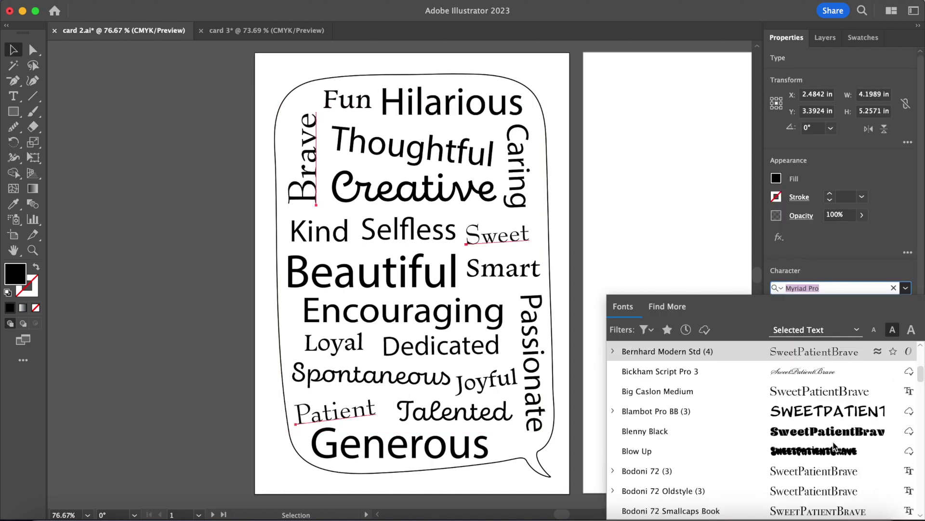
{"action": "scroll", "coordinate": [819, 410], "scroll_direction": "up", "scroll_amount": 3}
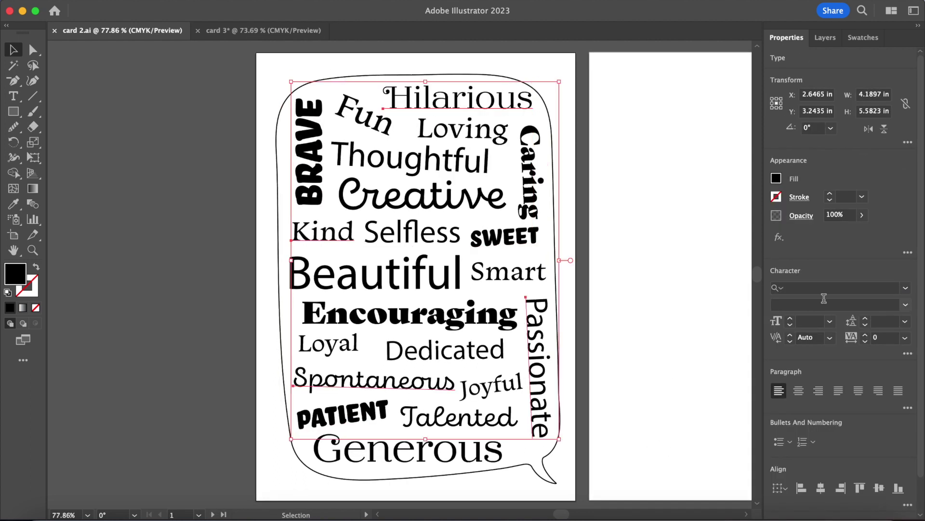
{"action": "double_click", "coordinate": [20, 278]}
- Recolour the selected words pink, deep red, purple for PATIENT and Loyal, and light magenta
{"action": "left_click", "coordinate": [528, 215]}
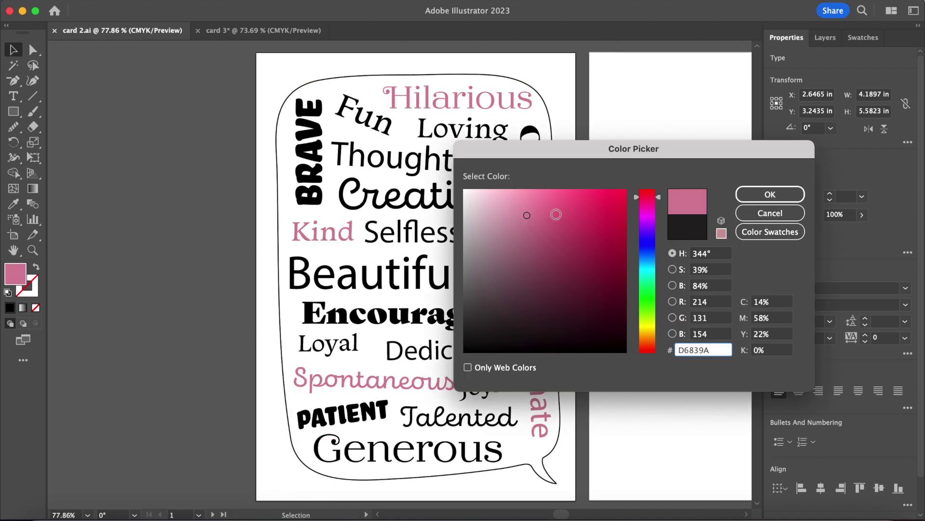
{"action": "mouse_move", "coordinate": [555, 215]}
{"action": "left_mouse_down"}
{"action": "mouse_move", "coordinate": [614, 242]}
{"action": "mouse_move", "coordinate": [610, 229]}
{"action": "mouse_move", "coordinate": [572, 217]}
{"action": "left_mouse_up"}
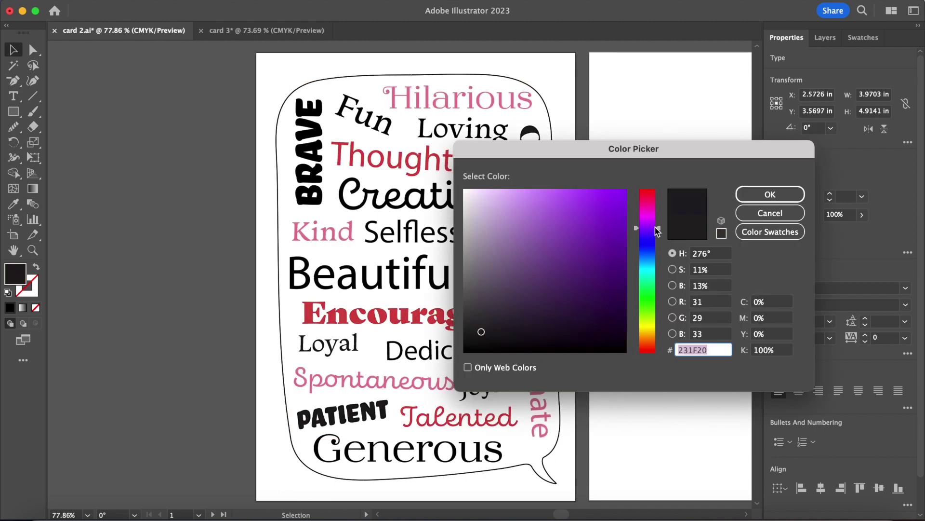
{"action": "left_click_drag", "start_coordinate": [542, 222], "coordinate": [525, 205]}
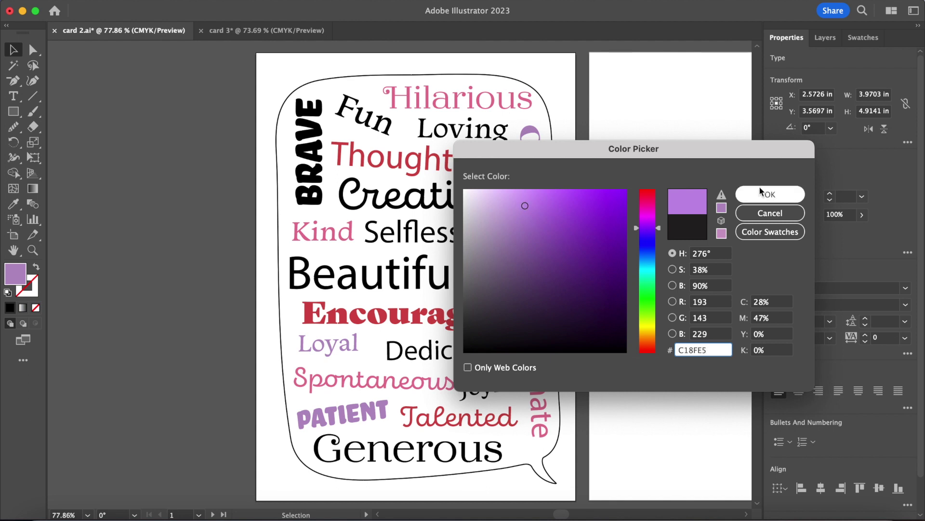
{"action": "left_click_drag", "start_coordinate": [617, 200], "coordinate": [623, 203]}
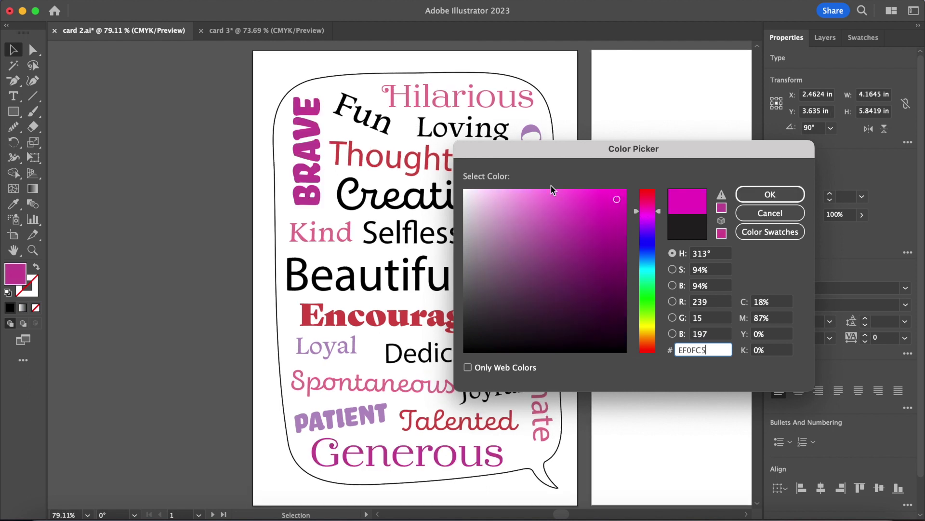
{"action": "left_click", "coordinate": [586, 196]}
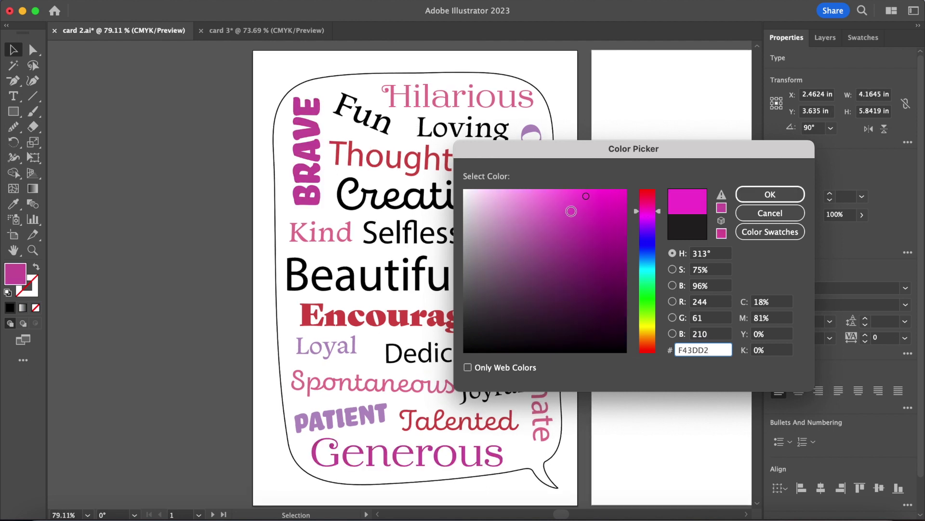
{"action": "left_click", "coordinate": [569, 209]}
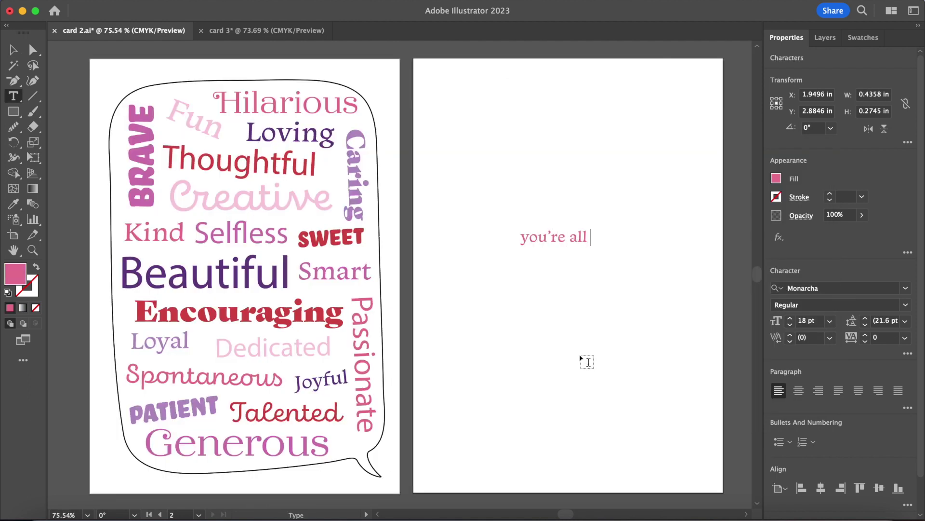
- Complete the message 'you're all these things & so much more.' and move it up-left
{"action": "type", "text": "ore."}
{"action": "key", "text": "Escape"}
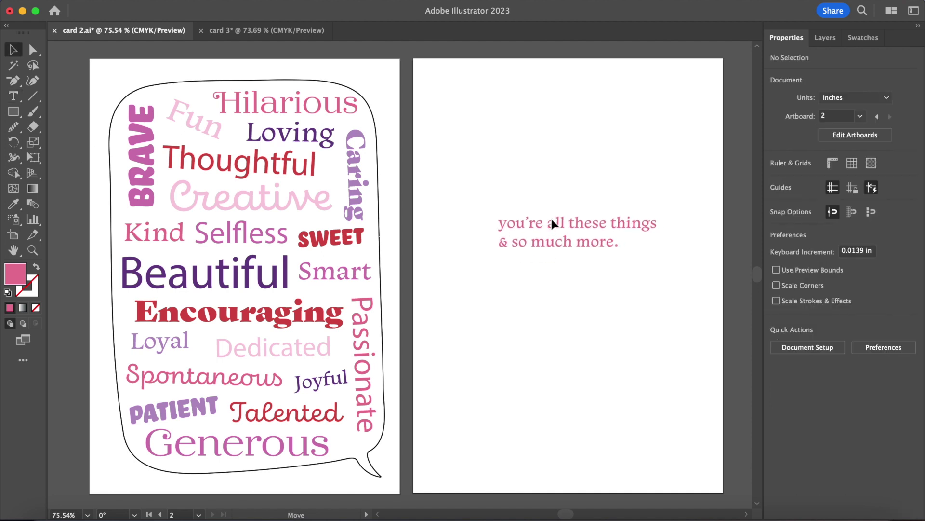
{"action": "left_click_drag", "start_coordinate": [559, 236], "coordinate": [537, 229]}
- Copy the crimson word SWEET onto page two and retype it as 'I LOVE YOU!'
{"action": "left_click_drag", "start_coordinate": [331, 237], "coordinate": [615, 303]}
{"action": "double_click", "coordinate": [625, 304]}
{"action": "type", "text": "I LOVE YOU!"}
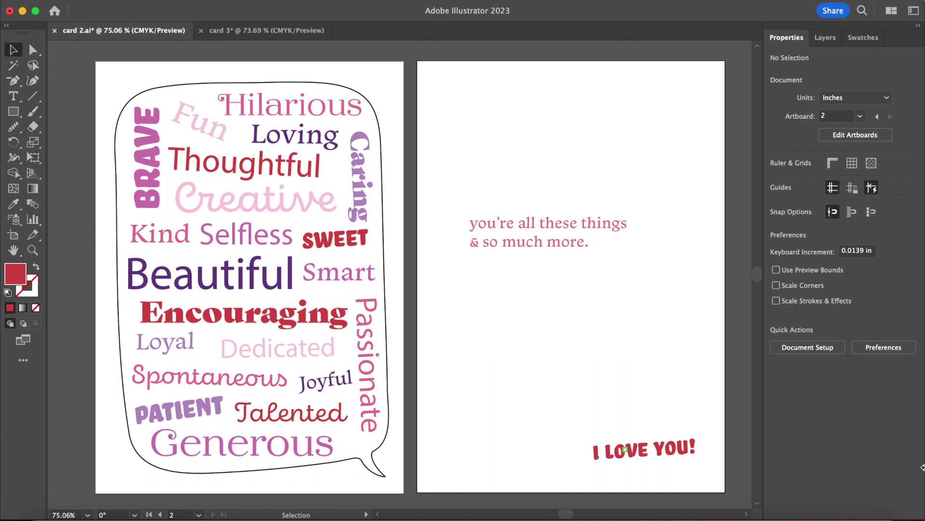
- Draw a heart outline containing 'we go together like...', with a line break after 'we go'
{"action": "left_click_drag", "start_coordinate": [373, 193], "coordinate": [340, 176]}
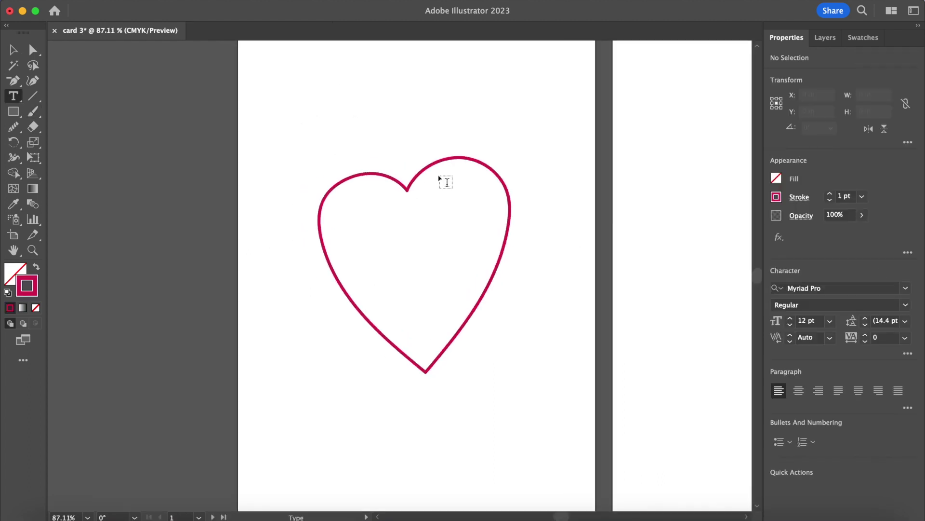
{"action": "left_click", "coordinate": [369, 232]}
{"action": "key", "text": "super+equal"}
{"action": "type", "text": "we"}
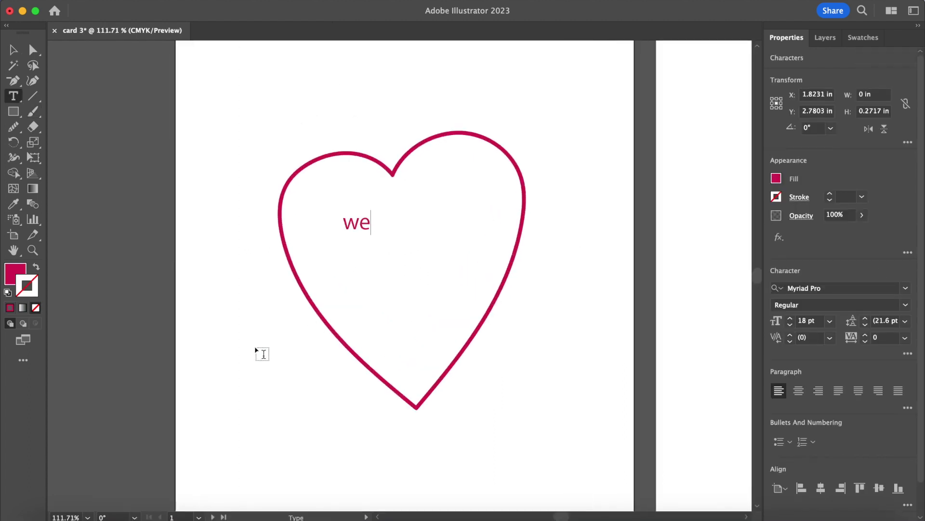
{"action": "type", "text": " go together like..."}
{"action": "left_click", "coordinate": [406, 223]}
{"action": "key", "text": "Return"}
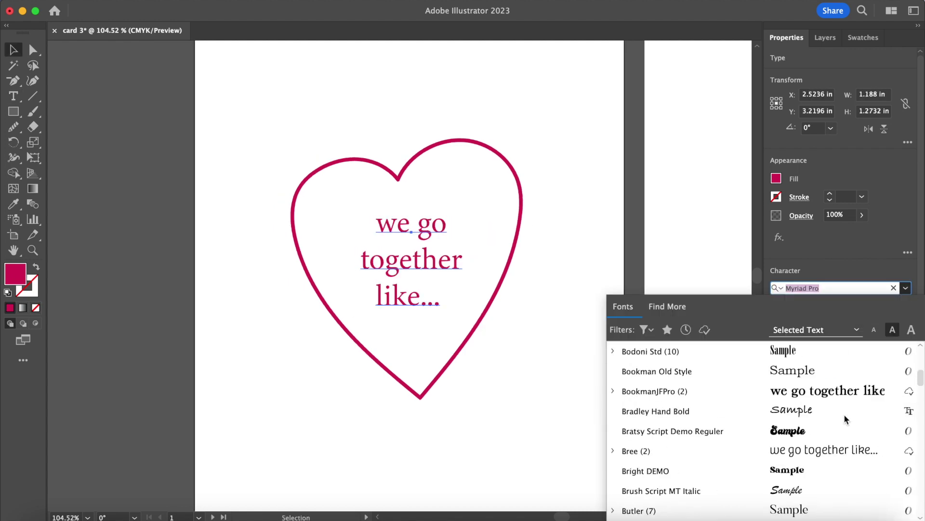
{"action": "scroll", "coordinate": [787, 458], "scroll_direction": "down", "scroll_amount": 10}
{"action": "scroll", "coordinate": [672, 389], "scroll_direction": "up", "scroll_amount": 5}
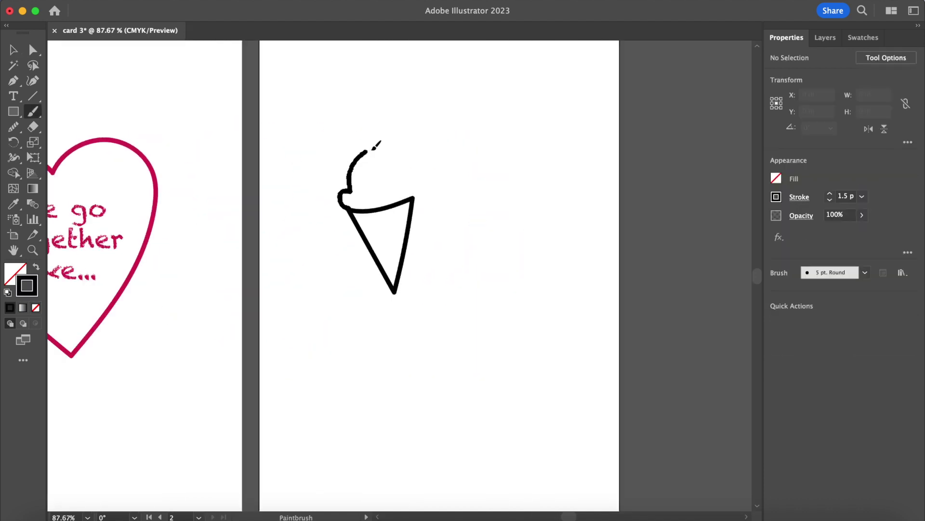
- Finish the ice cream scoop's right bump and draw the curved rim of the mug
{"action": "left_click_drag", "start_coordinate": [421, 178], "coordinate": [414, 197]}
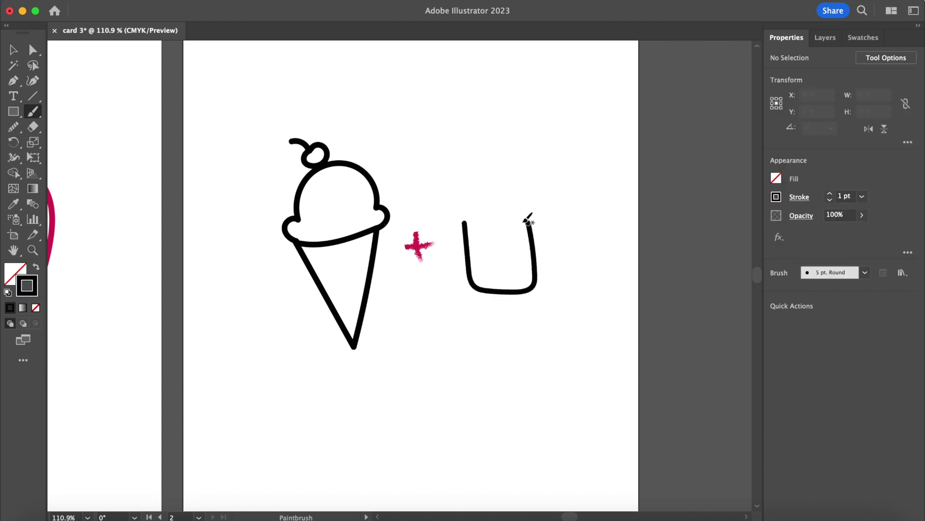
{"action": "mouse_move", "coordinate": [516, 225]}
{"action": "left_mouse_down"}
{"action": "mouse_move", "coordinate": [527, 222]}
{"action": "mouse_move", "coordinate": [484, 180]}
{"action": "mouse_move", "coordinate": [555, 210]}
{"action": "left_mouse_up"}
{"action": "scroll", "coordinate": [520, 211], "scroll_direction": "down", "scroll_amount": 1}
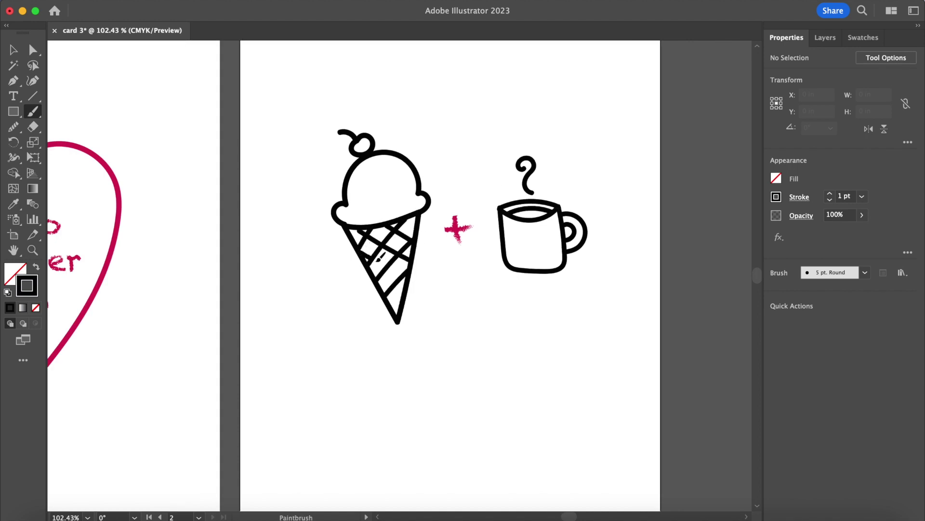
{"action": "scroll", "coordinate": [406, 188], "scroll_direction": "down", "scroll_amount": 3}
- Move the drawing lower and caption it 'chocolate icecream & hot tea'
{"action": "key", "text": "v"}
{"action": "mouse_move", "coordinate": [381, 163]}
{"action": "left_mouse_down"}
{"action": "mouse_move", "coordinate": [405, 188]}
{"action": "mouse_move", "coordinate": [390, 222]}
{"action": "left_mouse_up"}
{"action": "key", "text": "super+a"}
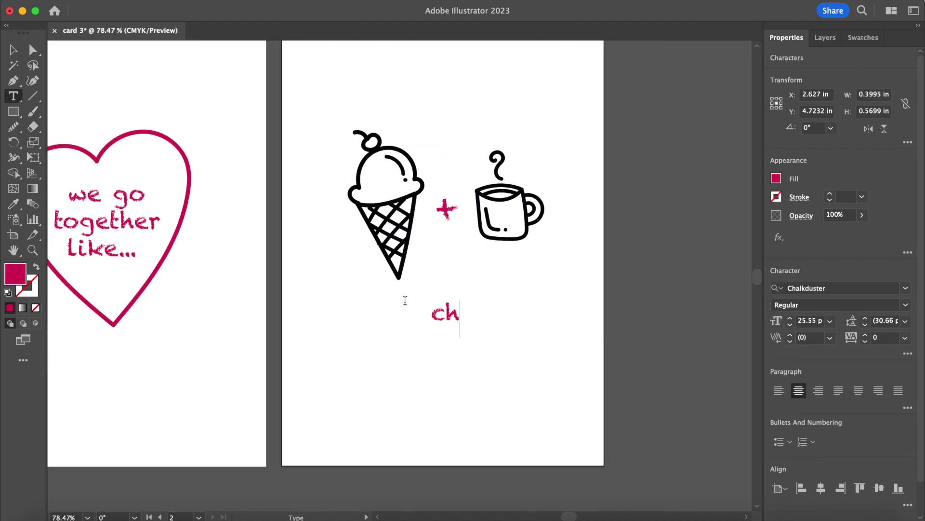
{"action": "type", "text": "ocolate icecream & hot tea"}
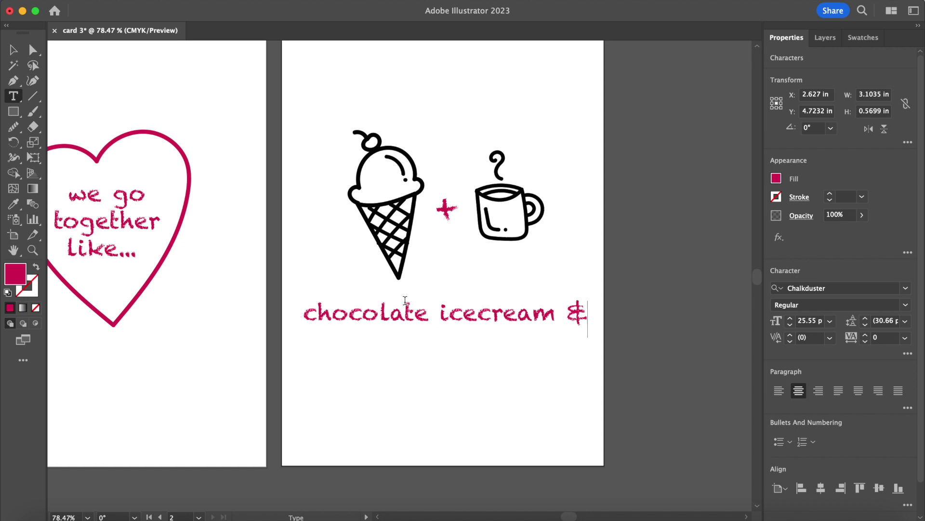
{"action": "key", "text": "Escape"}
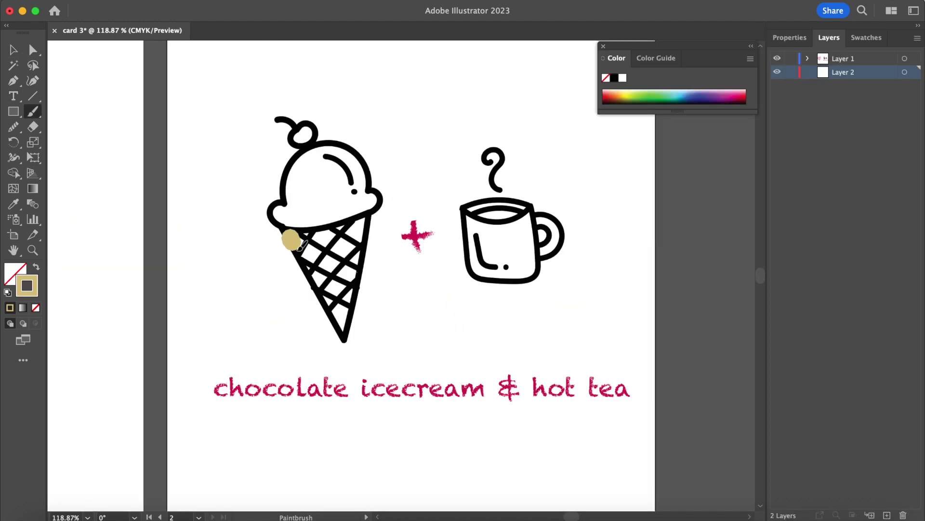
- Paint the cone tan, the scoop chocolate brown, the cherry red, the mug grey and the tea green
{"action": "mouse_move", "coordinate": [289, 238]}
{"action": "left_mouse_down"}
{"action": "mouse_move", "coordinate": [357, 328]}
{"action": "mouse_move", "coordinate": [362, 221]}
{"action": "mouse_move", "coordinate": [307, 237]}
{"action": "mouse_move", "coordinate": [354, 290]}
{"action": "left_mouse_up"}
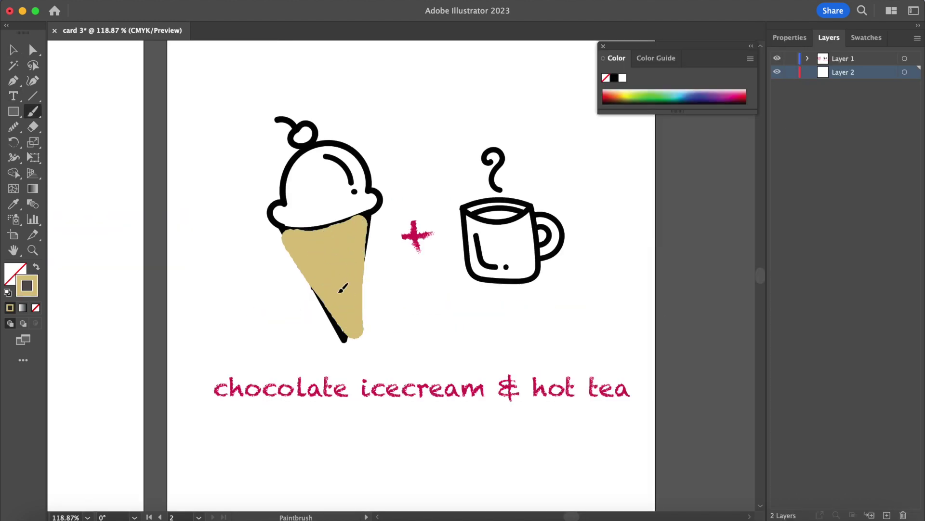
{"action": "left_click_drag", "start_coordinate": [376, 201], "coordinate": [299, 219]}
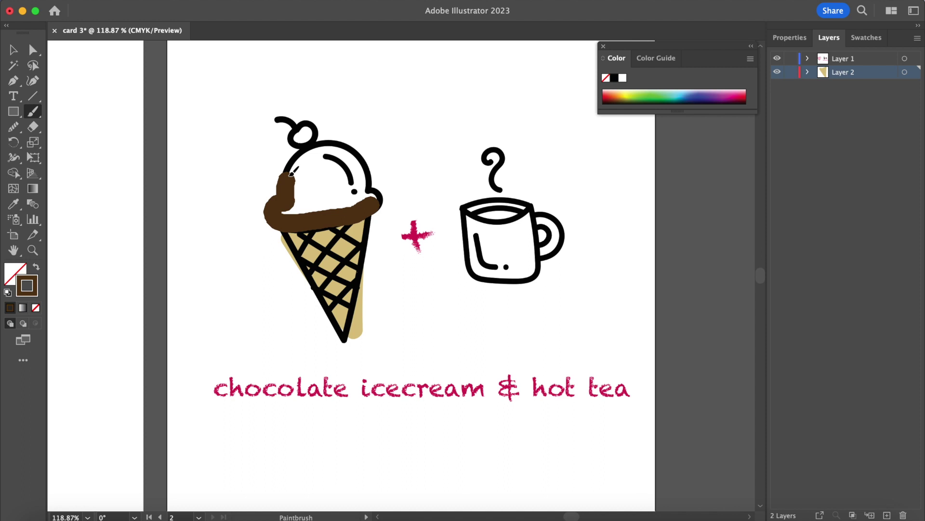
{"action": "mouse_move", "coordinate": [292, 172]}
{"action": "left_mouse_down"}
{"action": "mouse_move", "coordinate": [362, 193]}
{"action": "mouse_move", "coordinate": [337, 212]}
{"action": "left_mouse_up"}
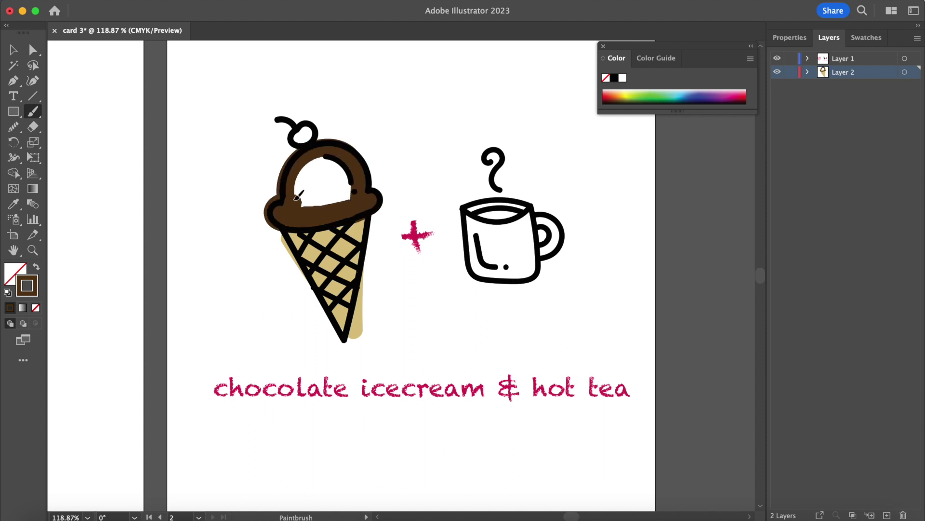
{"action": "left_click_drag", "start_coordinate": [347, 163], "coordinate": [314, 199]}
{"action": "left_click_drag", "start_coordinate": [299, 134], "coordinate": [295, 131]}
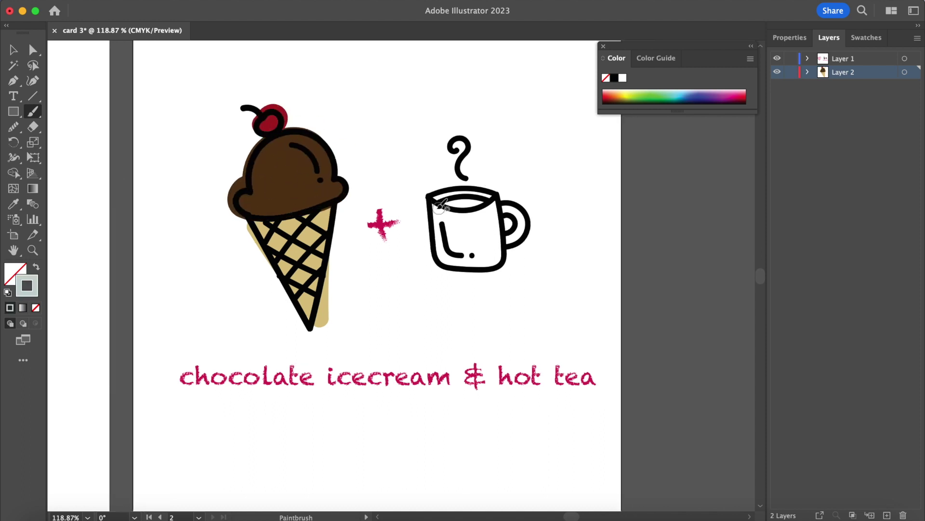
{"action": "mouse_move", "coordinate": [508, 260]}
{"action": "left_mouse_down"}
{"action": "mouse_move", "coordinate": [478, 187]}
{"action": "mouse_move", "coordinate": [436, 210]}
{"action": "left_mouse_up"}
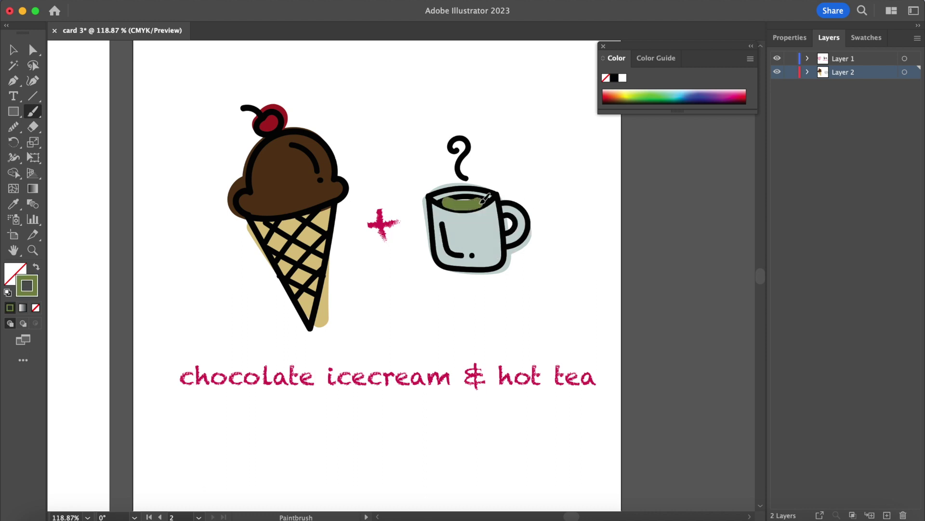
{"action": "left_click_drag", "start_coordinate": [484, 199], "coordinate": [484, 199]}
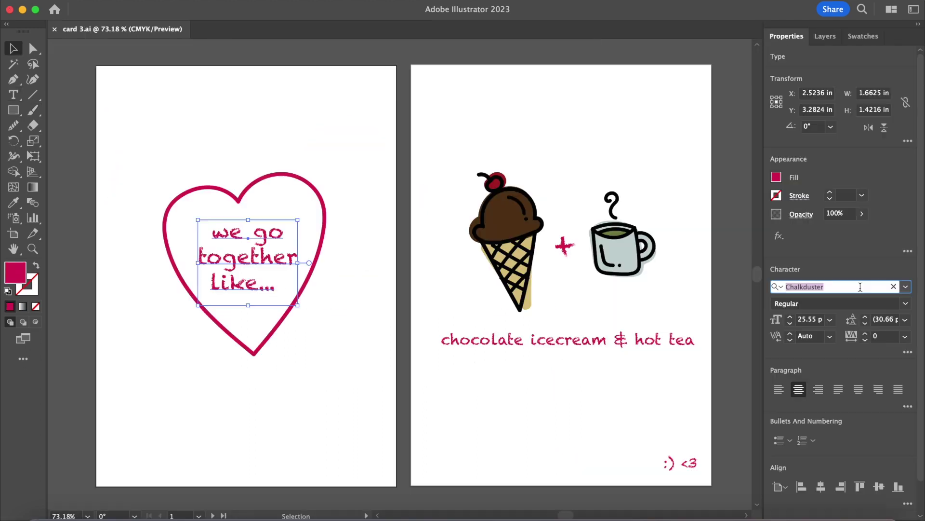
{"action": "type", "text": "comi"}
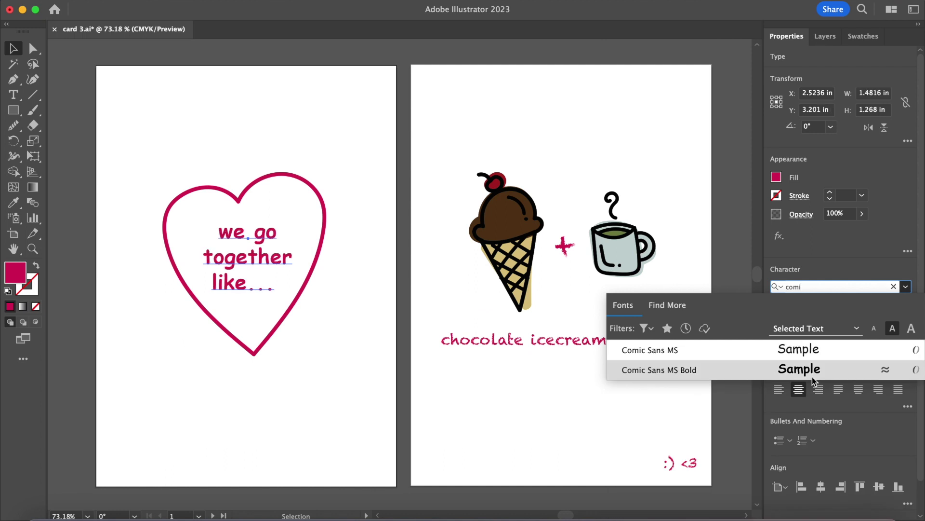